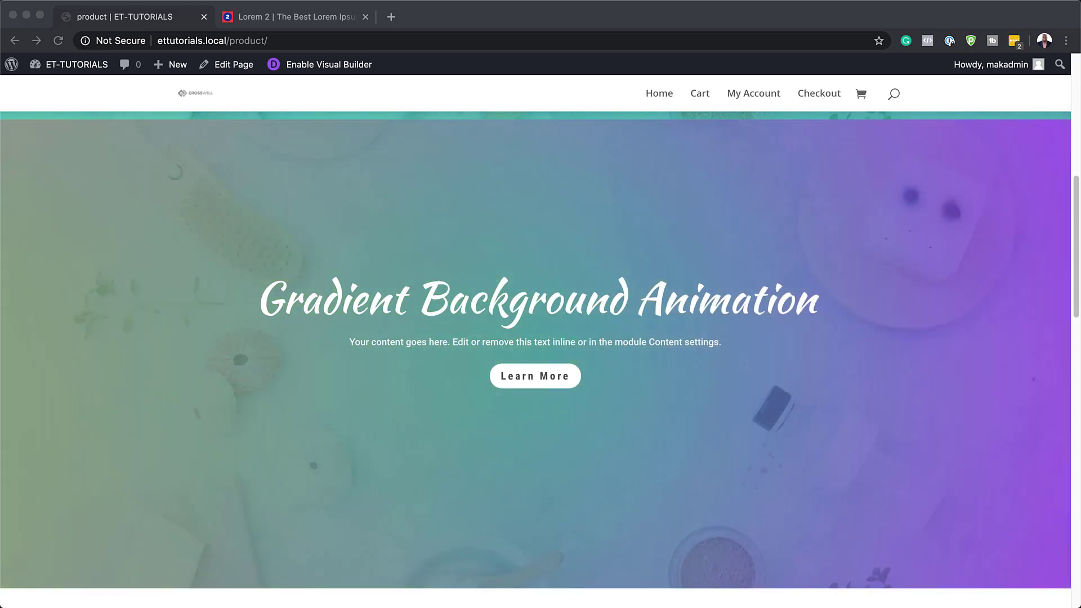
# Scroll down and back up the product page to review the animated gradient banner
pyautogui.scroll(-3, 535, 349)
pyautogui.scroll(4, 535, 350)
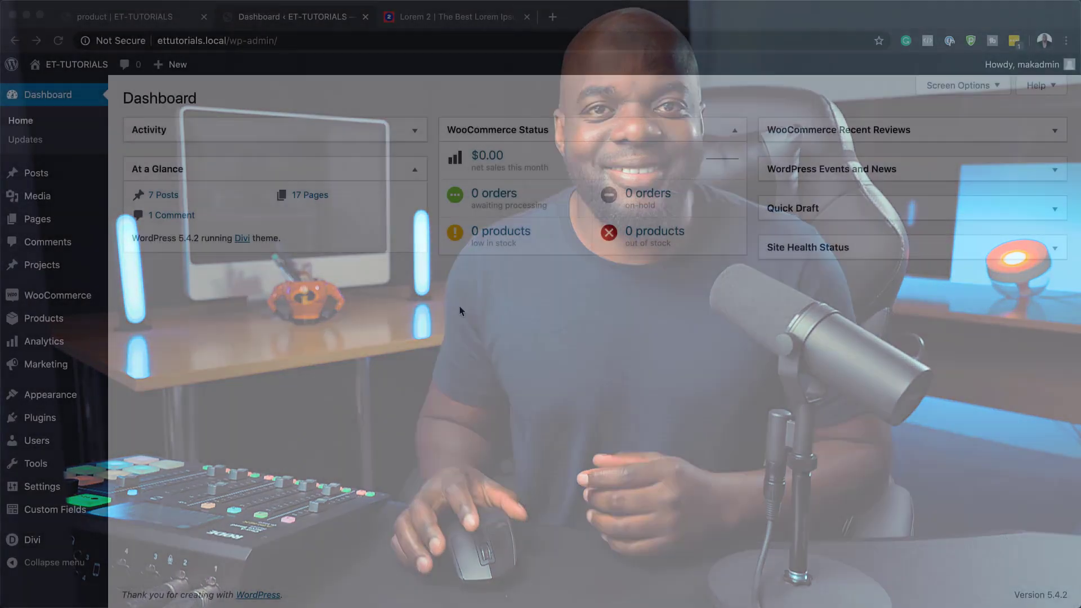
# Add a new page named 'gradient' through Pages > Add New and launch the Divi Builder on it
pyautogui.click(438, 345)
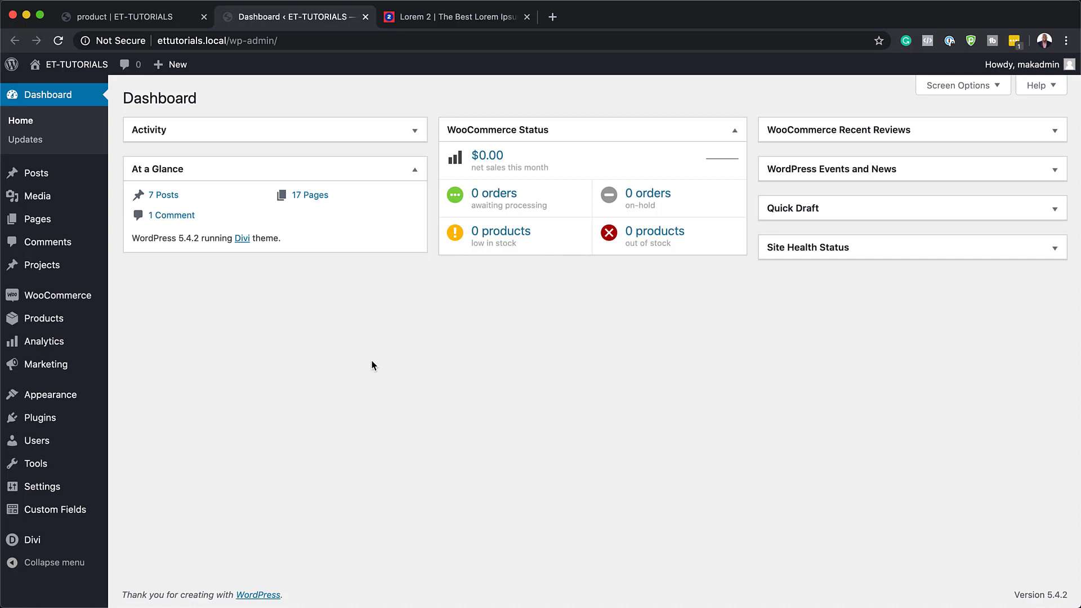
pyautogui.moveTo(44, 220)
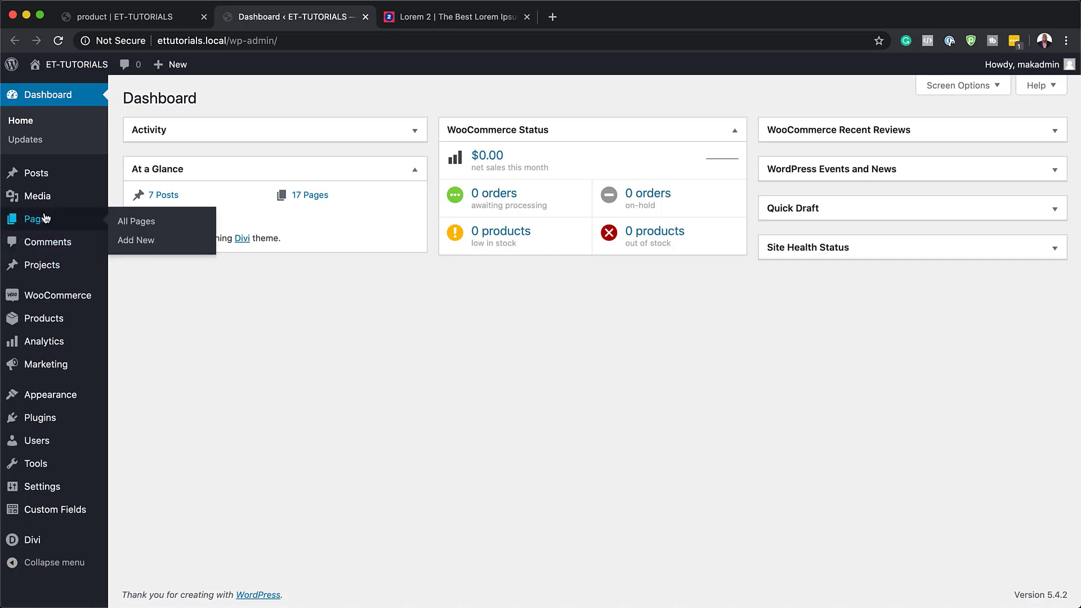
pyautogui.click(145, 242)
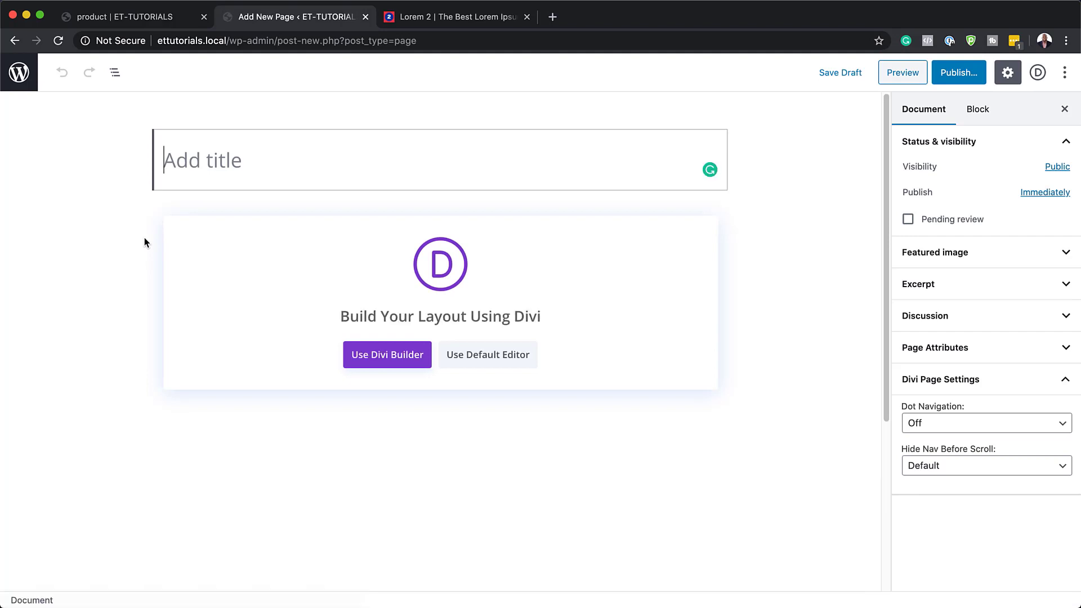
pyautogui.write('gradient')
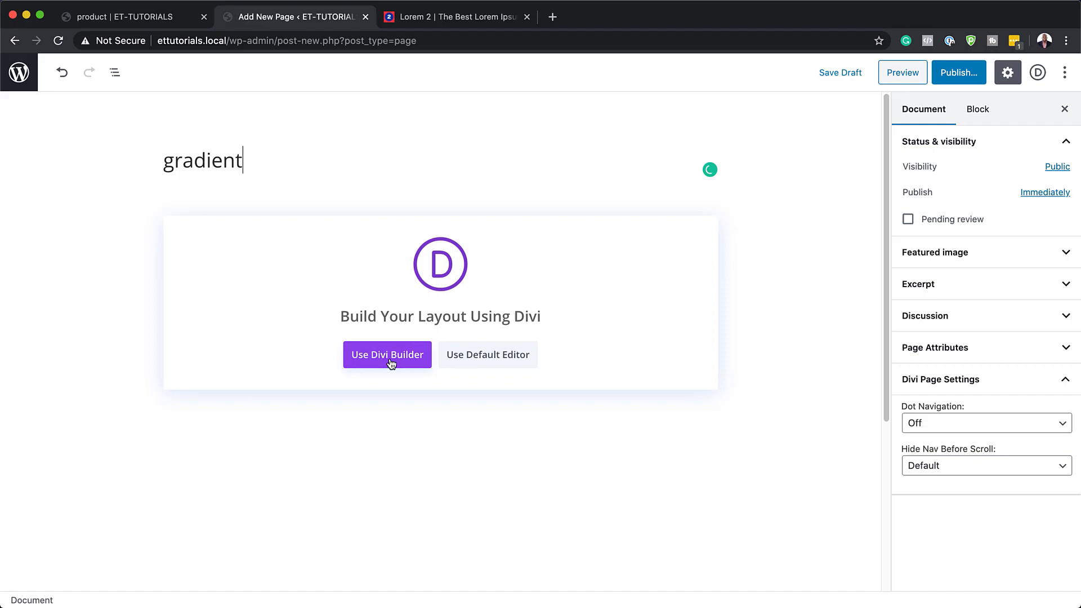
pyautogui.click(391, 358)
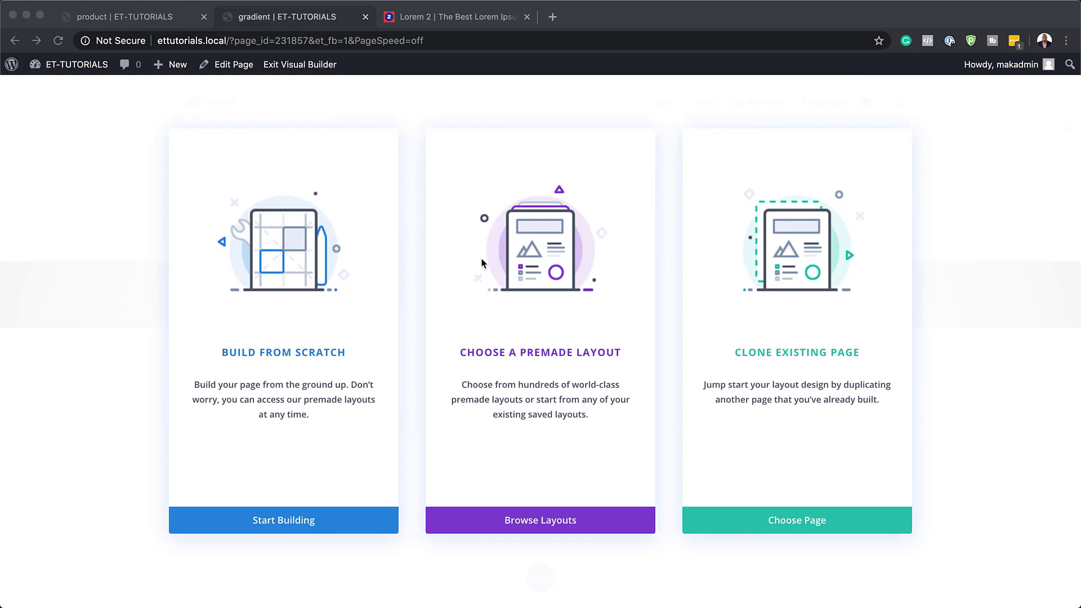
# Start the page from scratch and set the first section's top and bottom padding to 0px
pyautogui.click(304, 521)
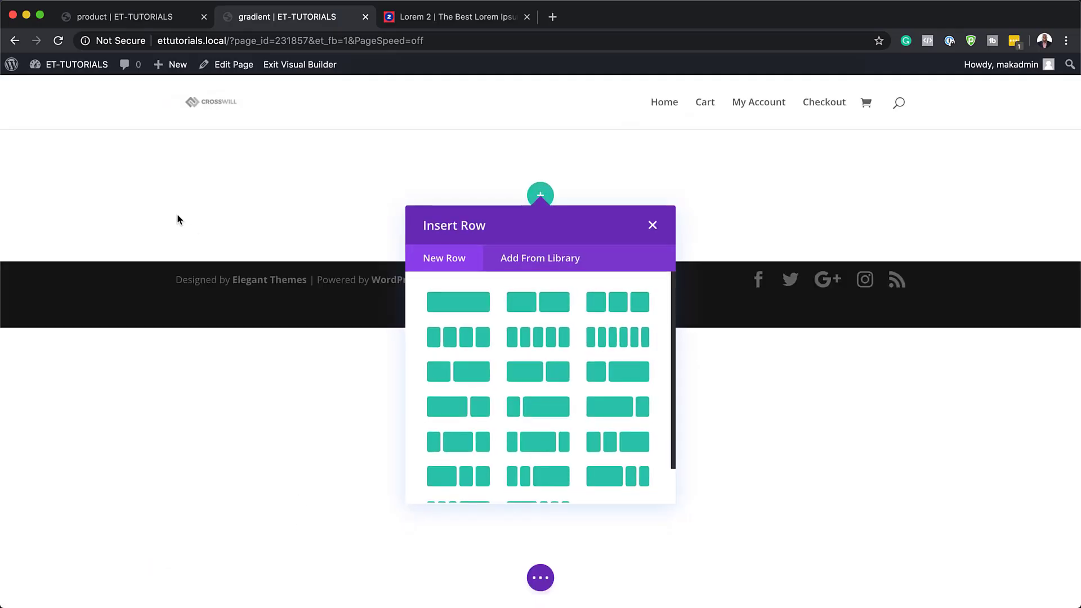
pyautogui.click(652, 225)
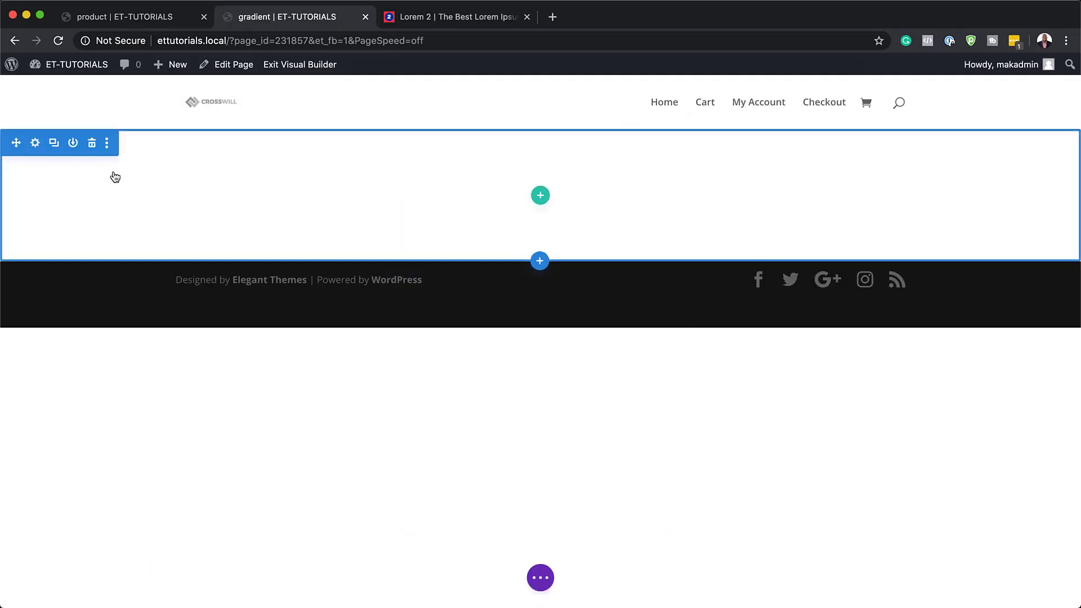
pyautogui.click(36, 143)
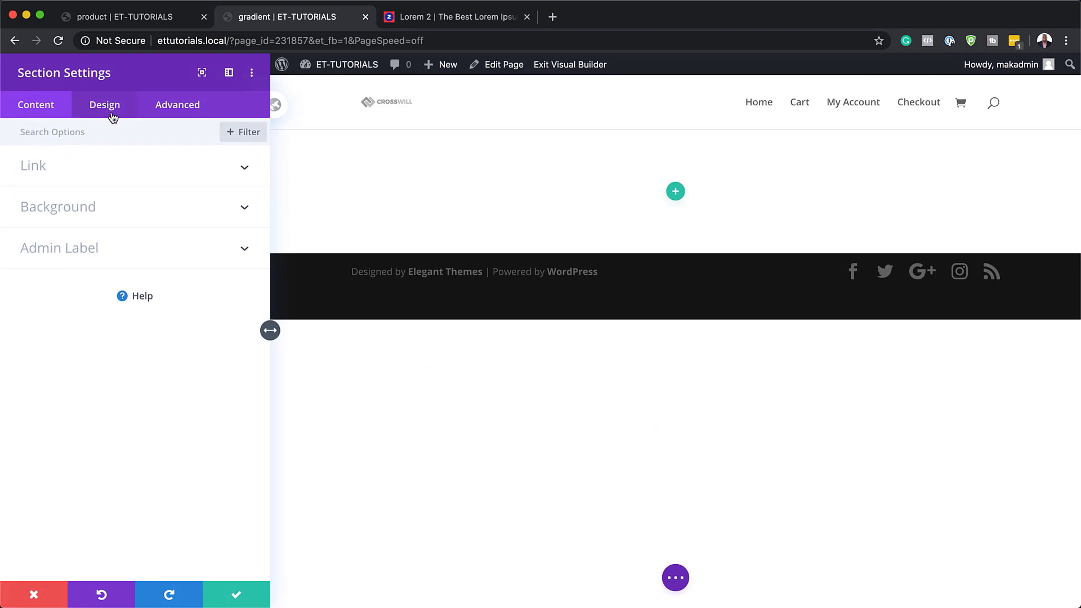
pyautogui.click(93, 106)
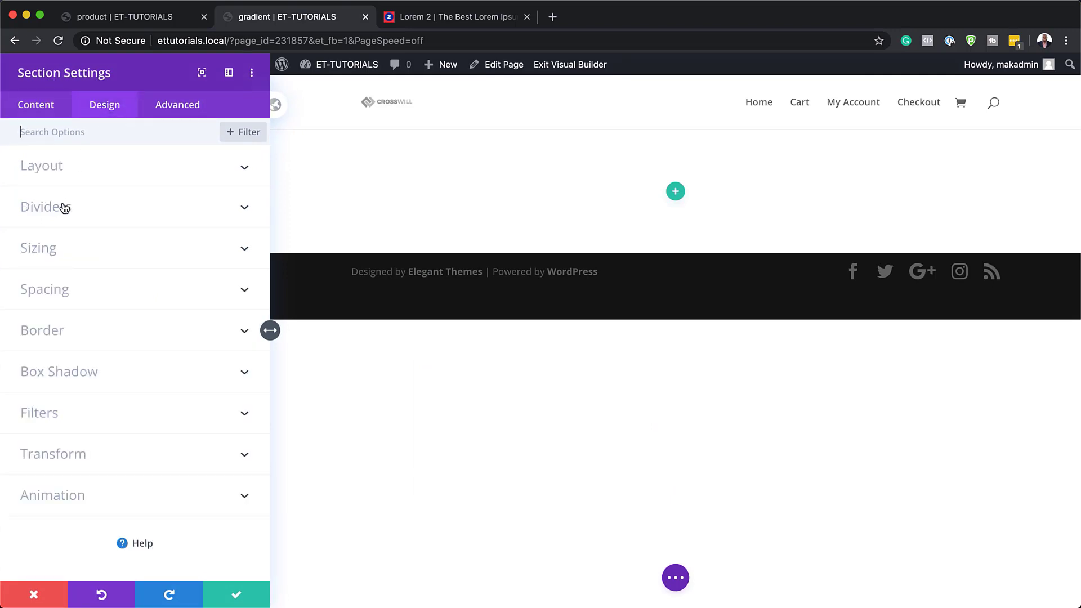
pyautogui.click(51, 291)
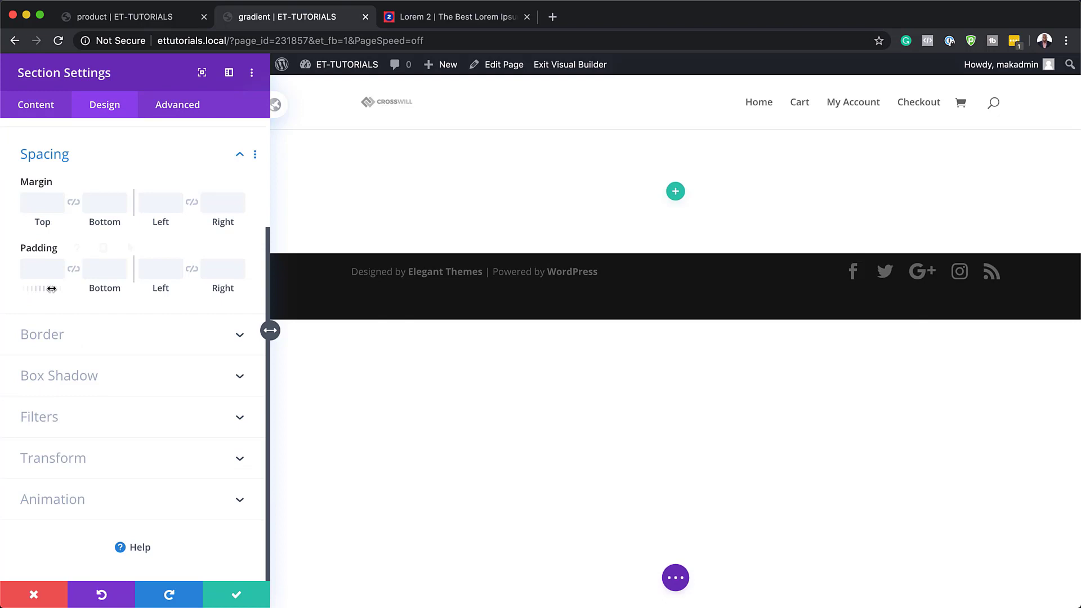
pyautogui.click(43, 273)
pyautogui.write('0px')
pyautogui.click(74, 269)
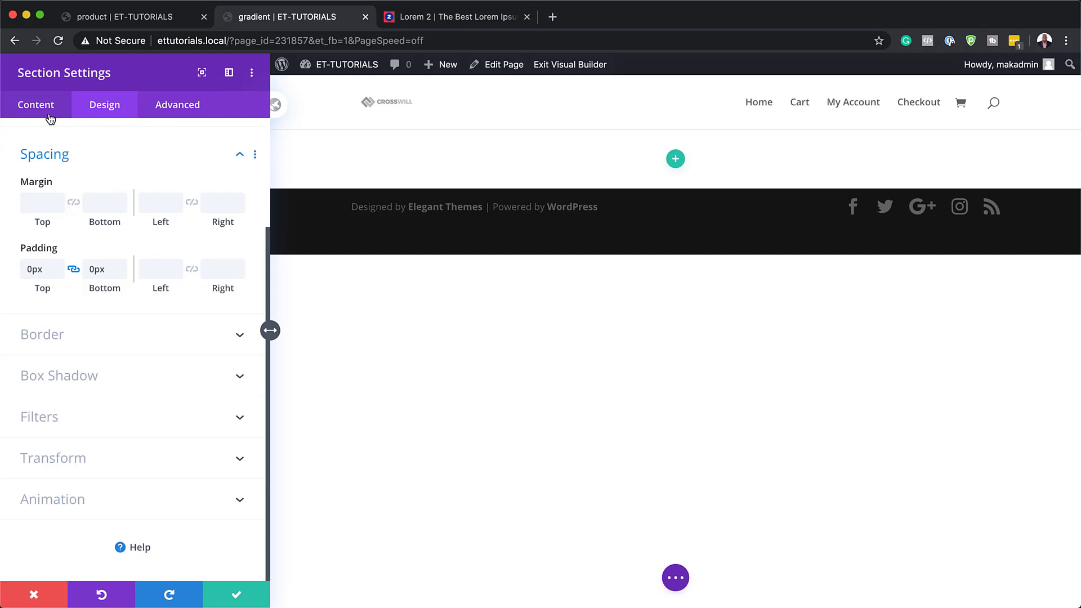
# Set cosmetic-shop-04.jpg from the Media Library as the section background image and save
pyautogui.click(44, 107)
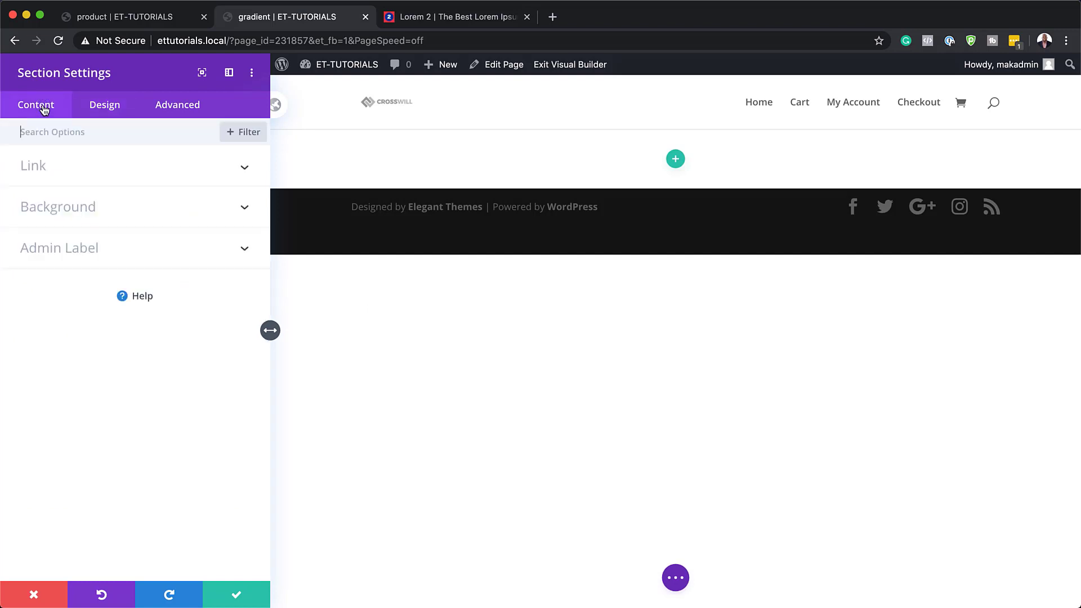
pyautogui.click(79, 210)
pyautogui.click(167, 256)
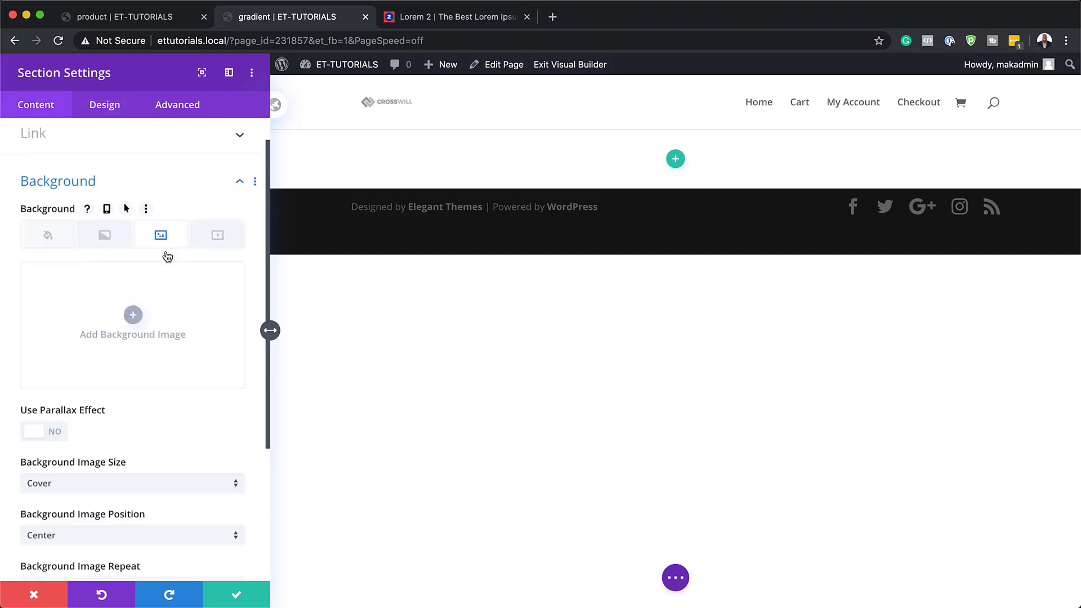
pyautogui.click(134, 318)
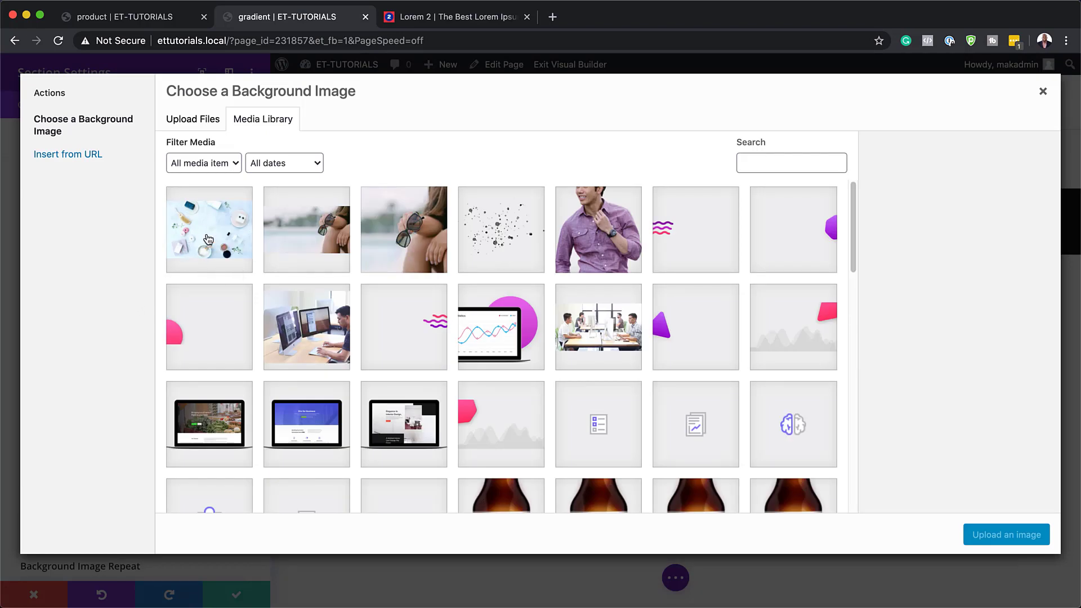
pyautogui.click(209, 239)
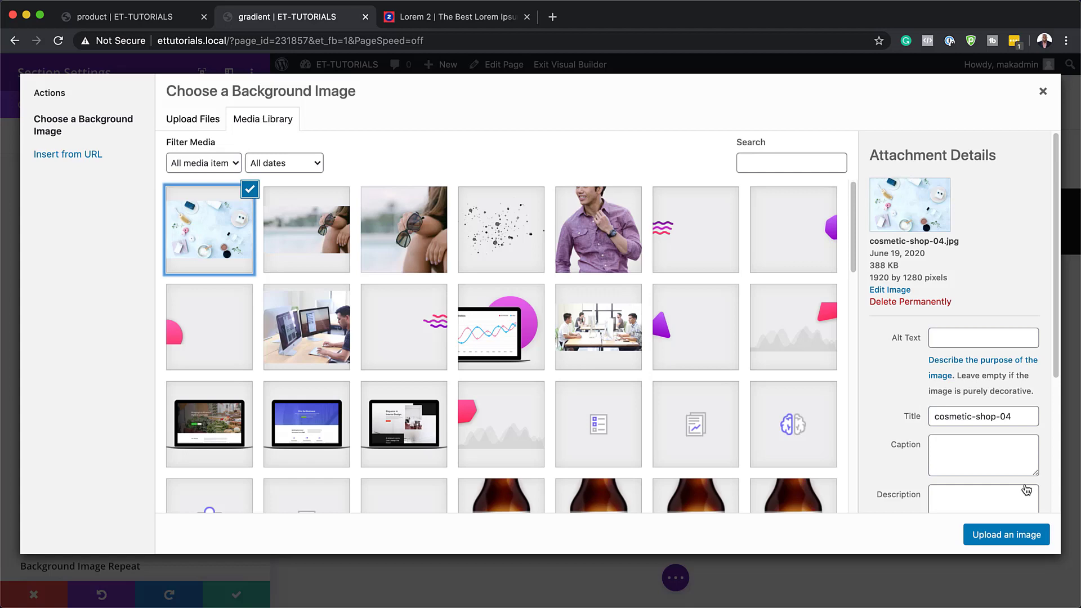
pyautogui.click(1018, 534)
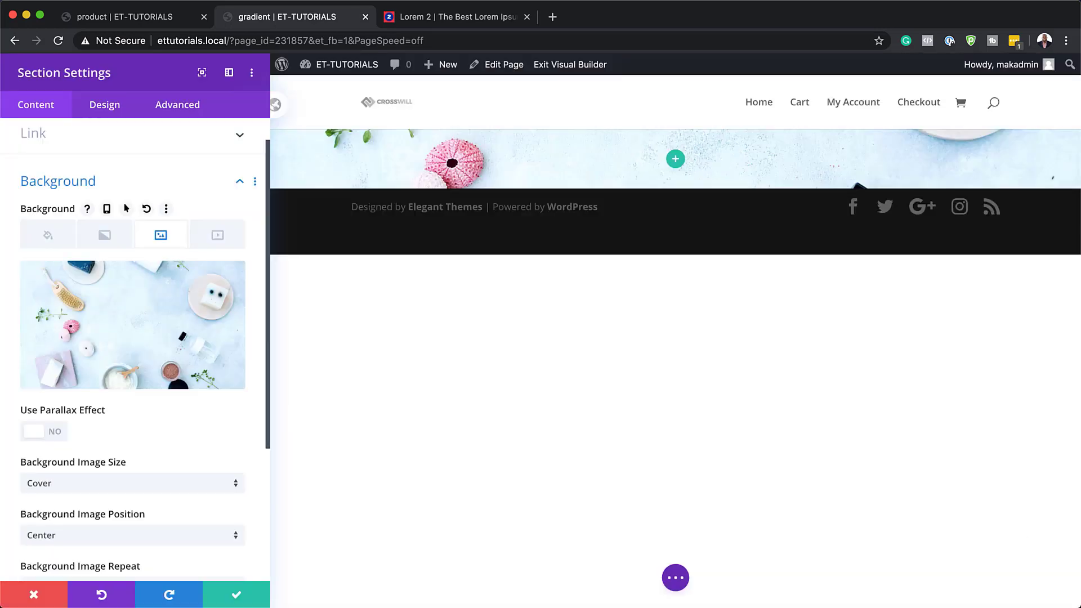
pyautogui.click(244, 598)
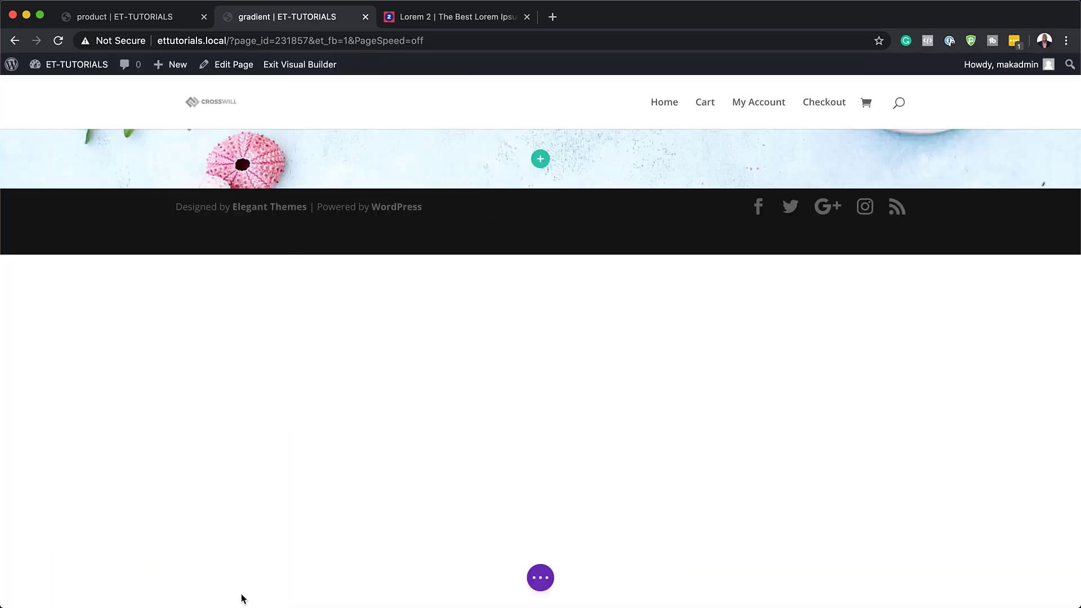
# Insert a one-column row into the section, then open its row and column settings
pyautogui.click(541, 160)
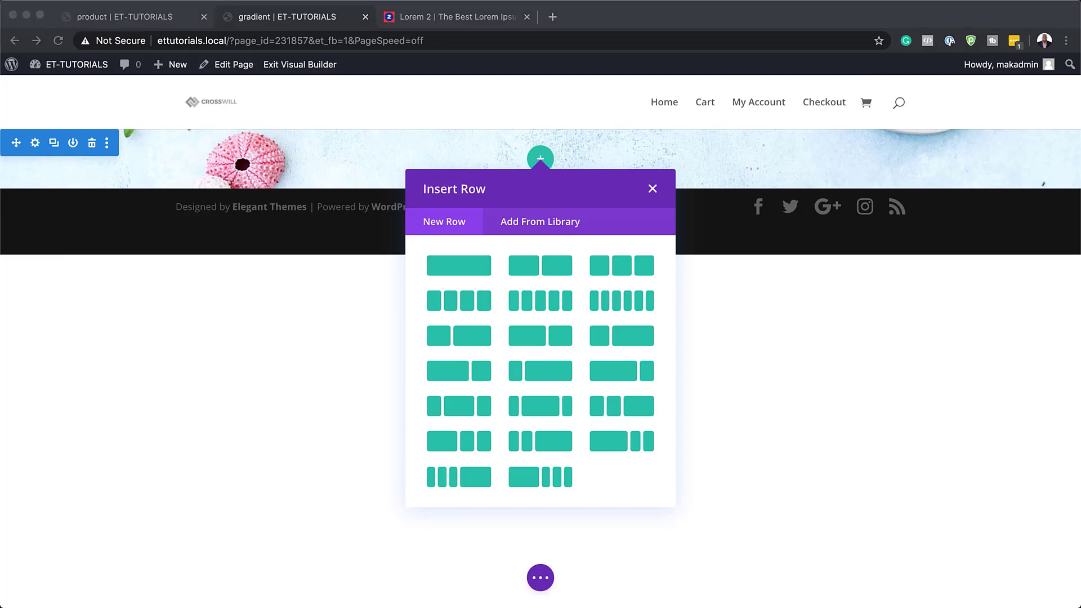
pyautogui.click(653, 189)
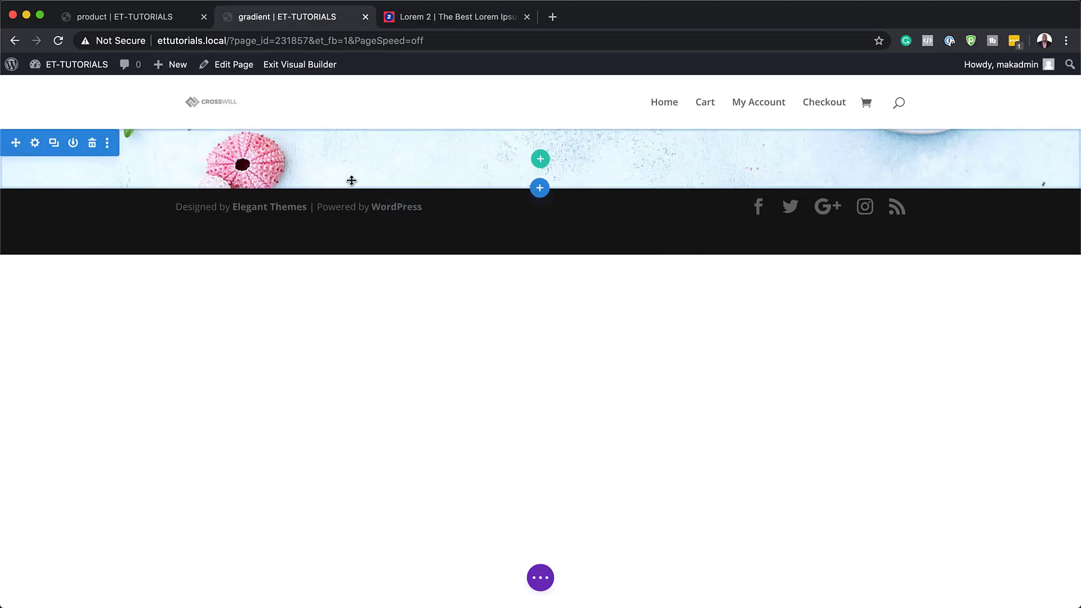
pyautogui.click(542, 163)
pyautogui.click(475, 263)
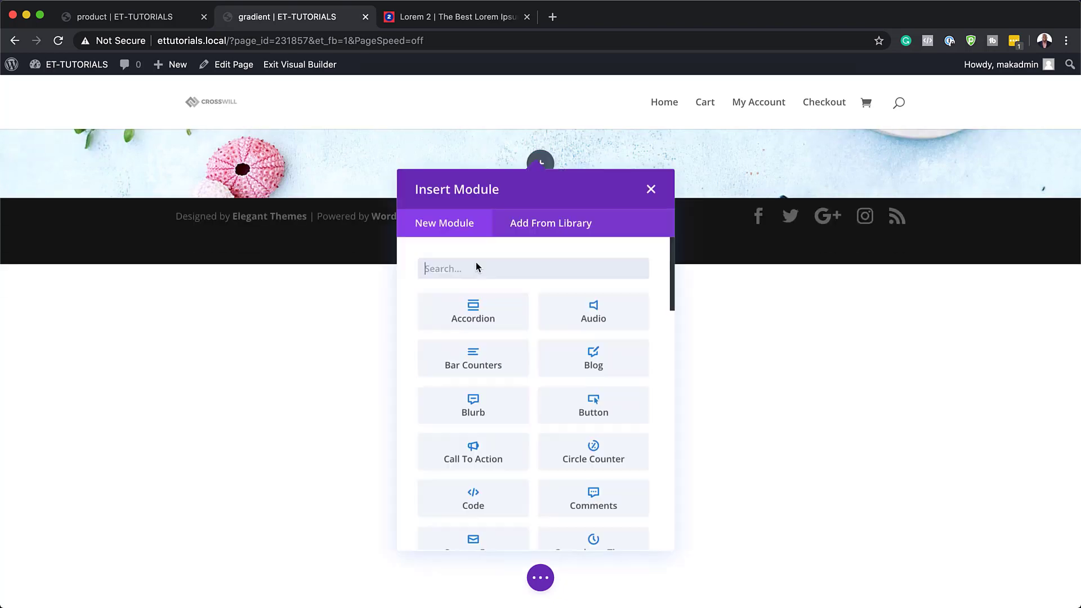
pyautogui.click(648, 188)
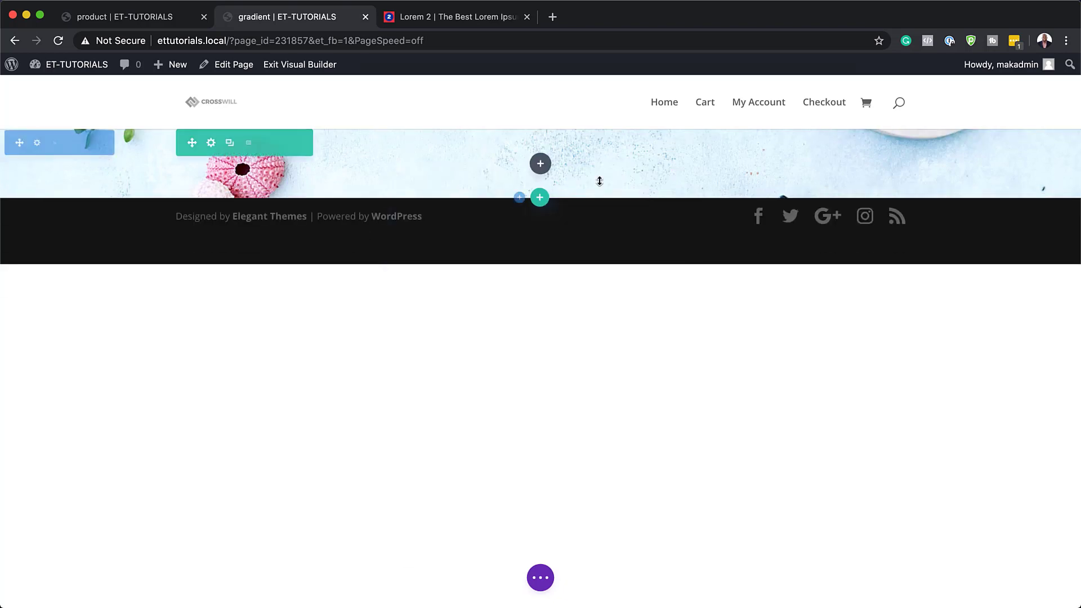
pyautogui.click(212, 145)
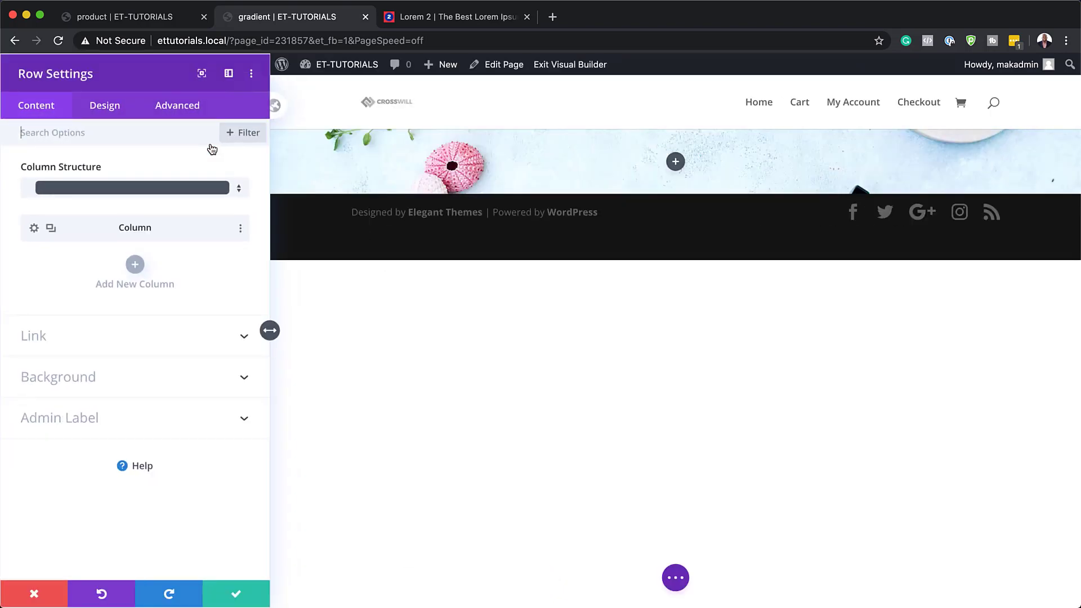
pyautogui.click(34, 229)
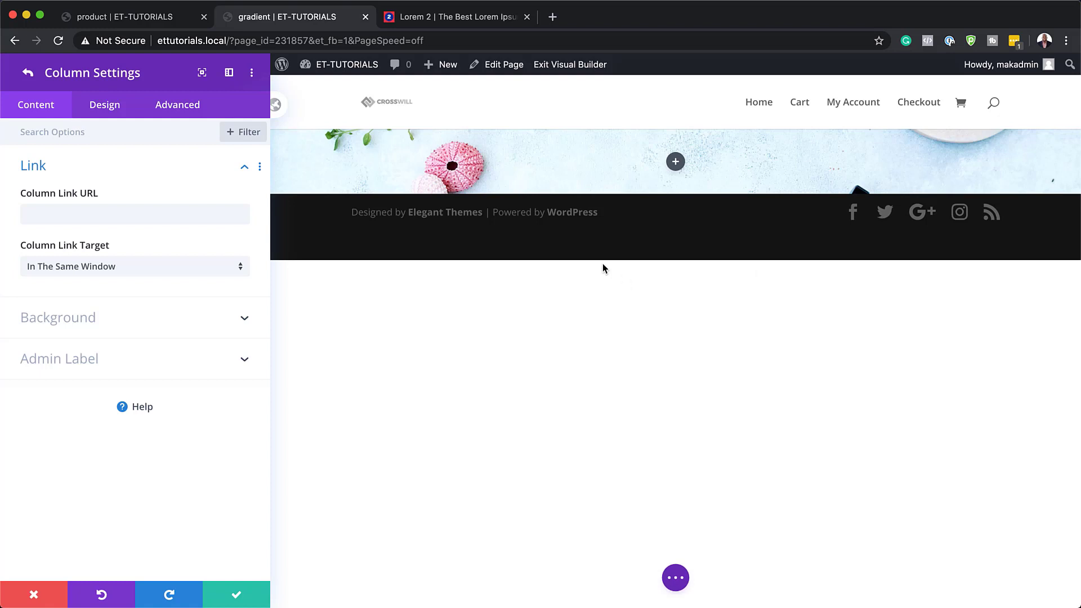
# Set the column's top padding to 12vw
pyautogui.click(113, 106)
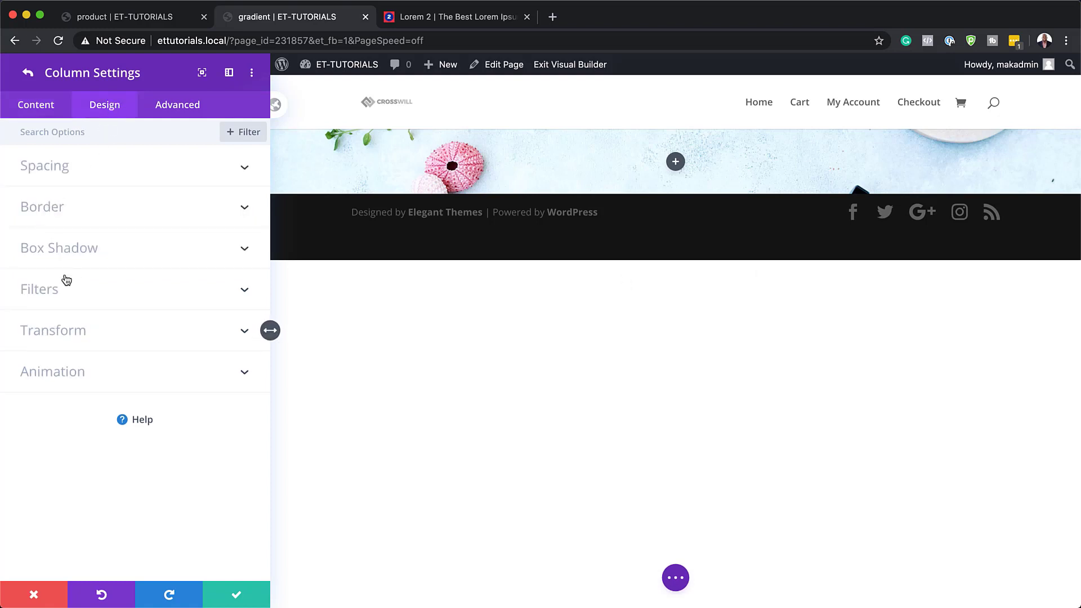
pyautogui.click(56, 168)
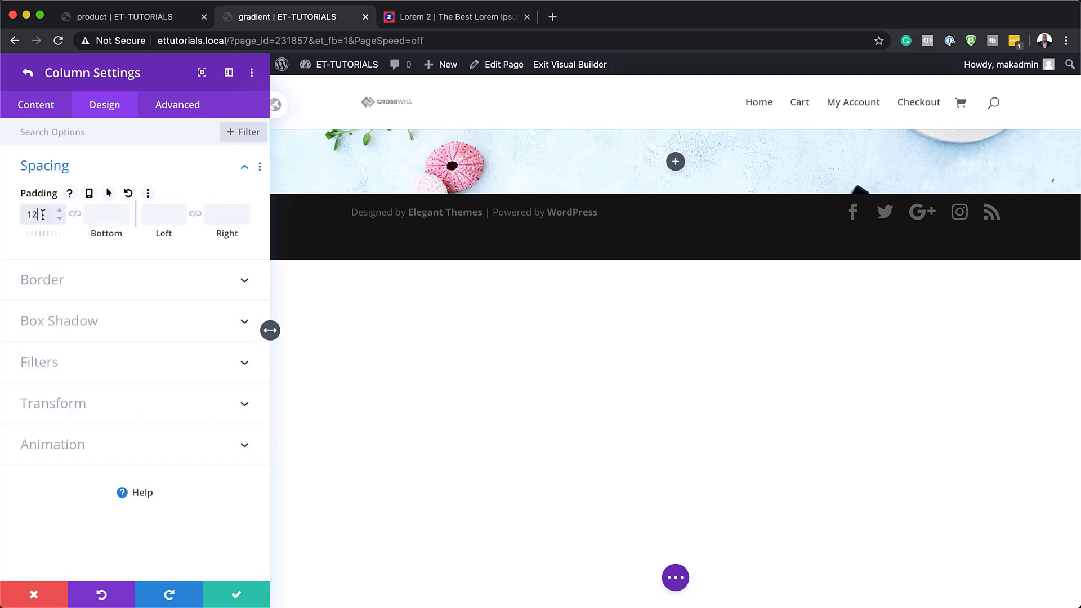
pyautogui.click(42, 215)
pyautogui.write('12vw')
# Add the custom CSS 'height: 40vw;' to the column's main element
pyautogui.click(177, 105)
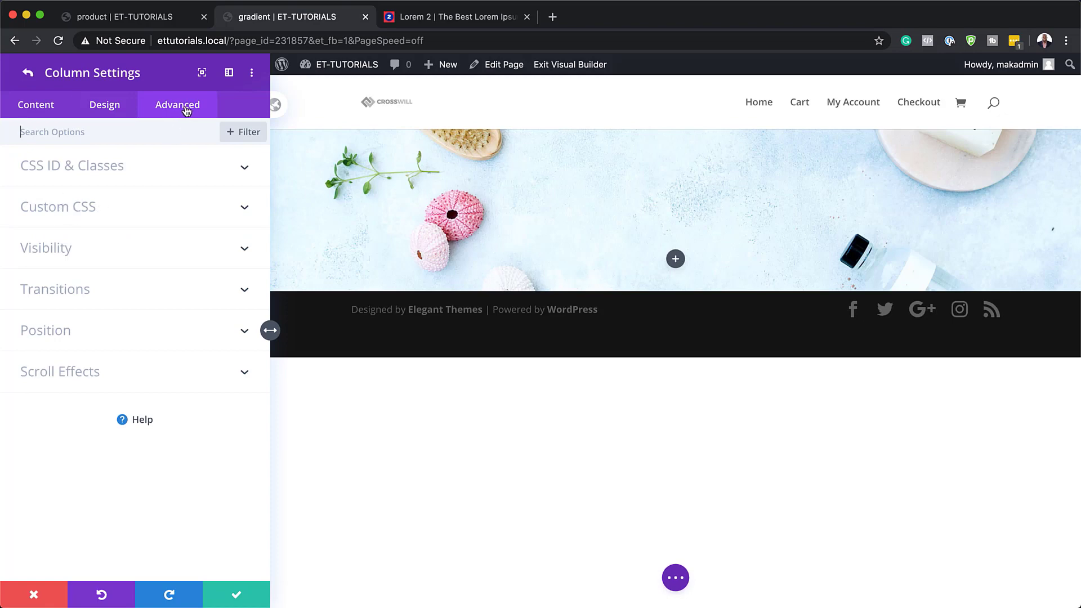
pyautogui.click(45, 204)
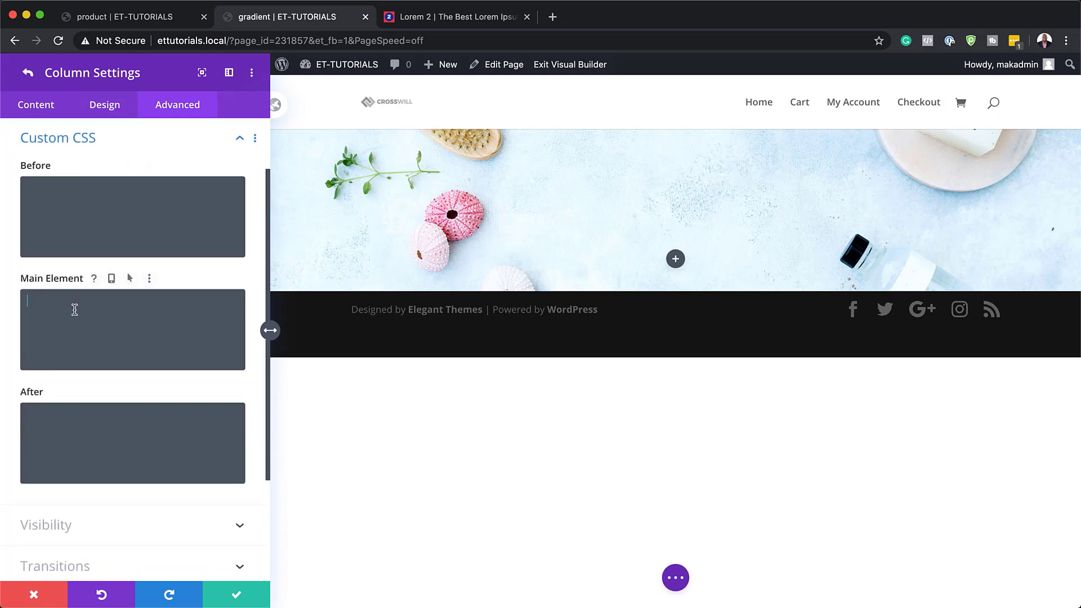
pyautogui.click(74, 306)
pyautogui.write('height: 40vw;')
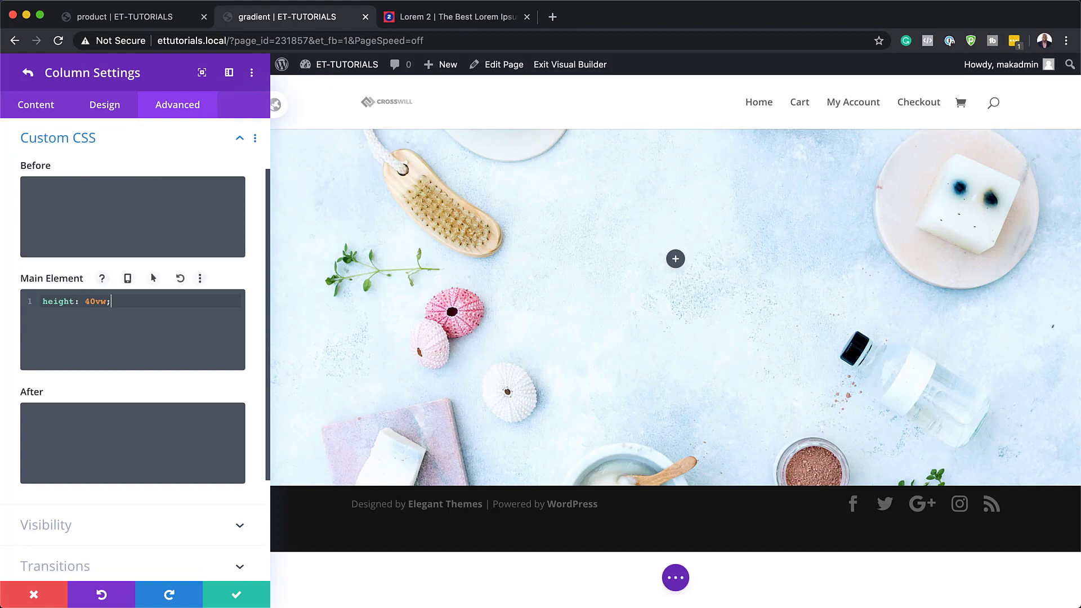
# Give the row a gradient background whose first colour is a 0.8-opacity blue
pyautogui.click(28, 74)
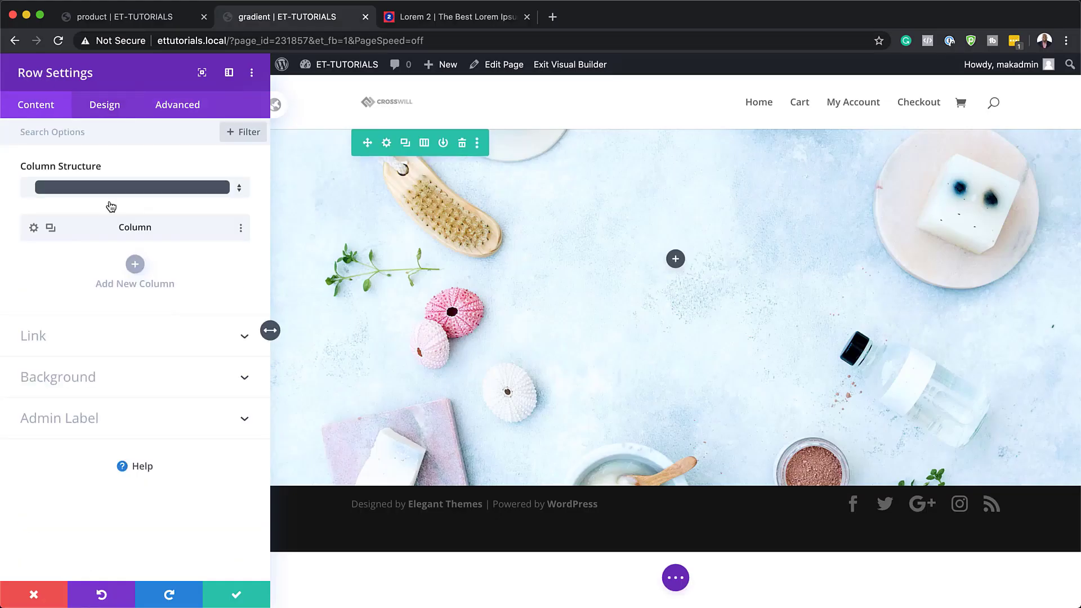
pyautogui.click(88, 383)
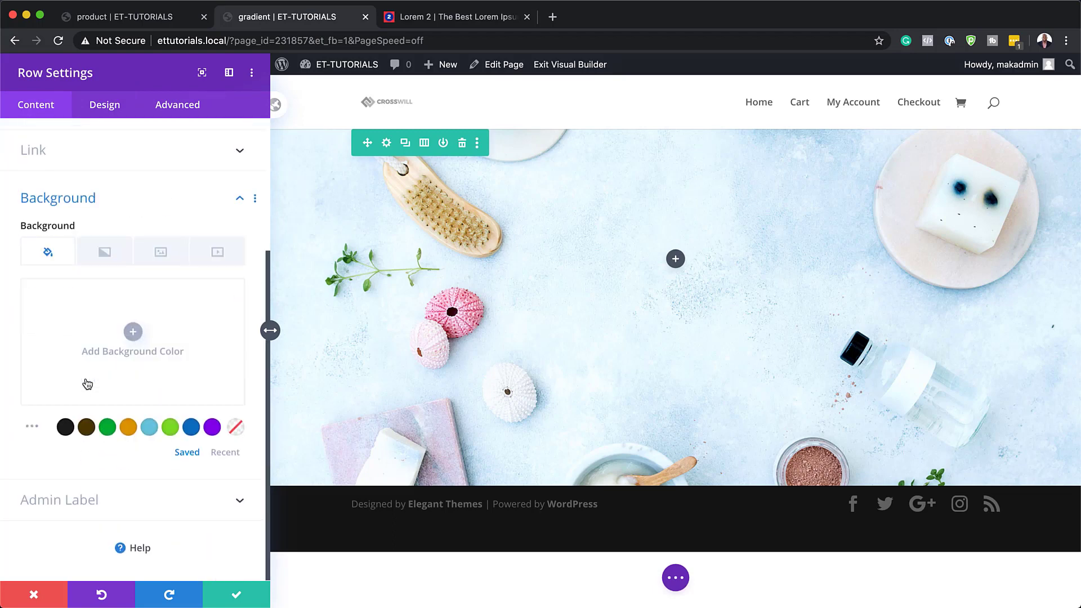
pyautogui.click(109, 263)
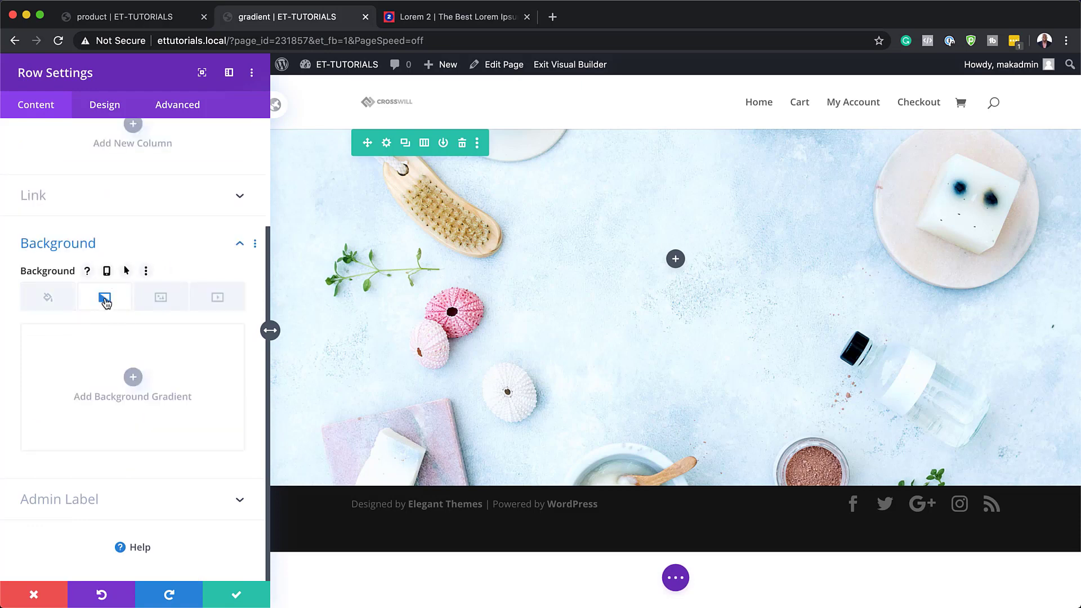
pyautogui.click(133, 377)
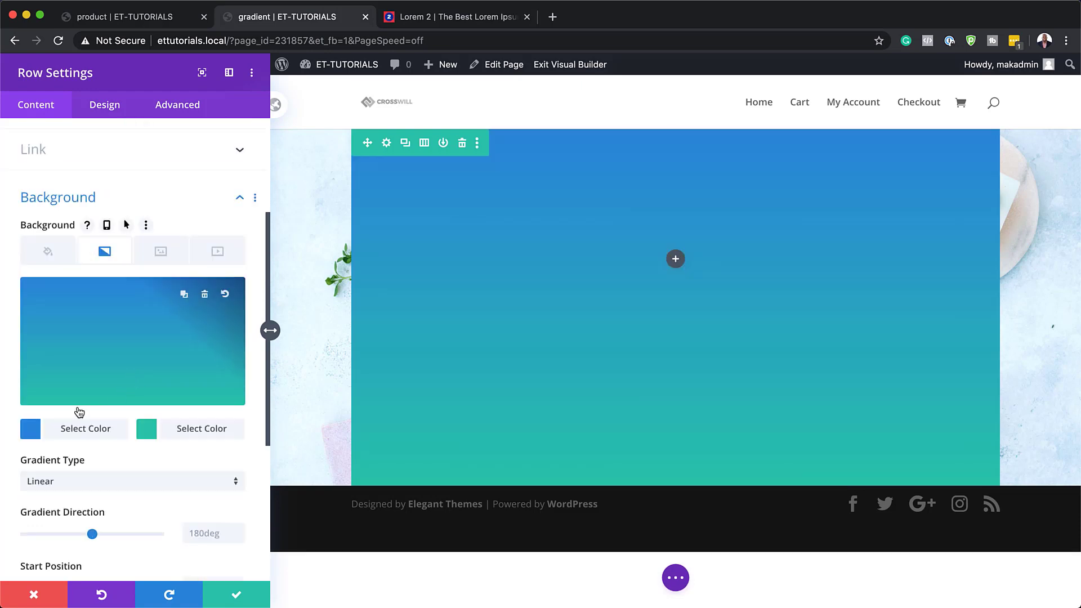
pyautogui.click(24, 433)
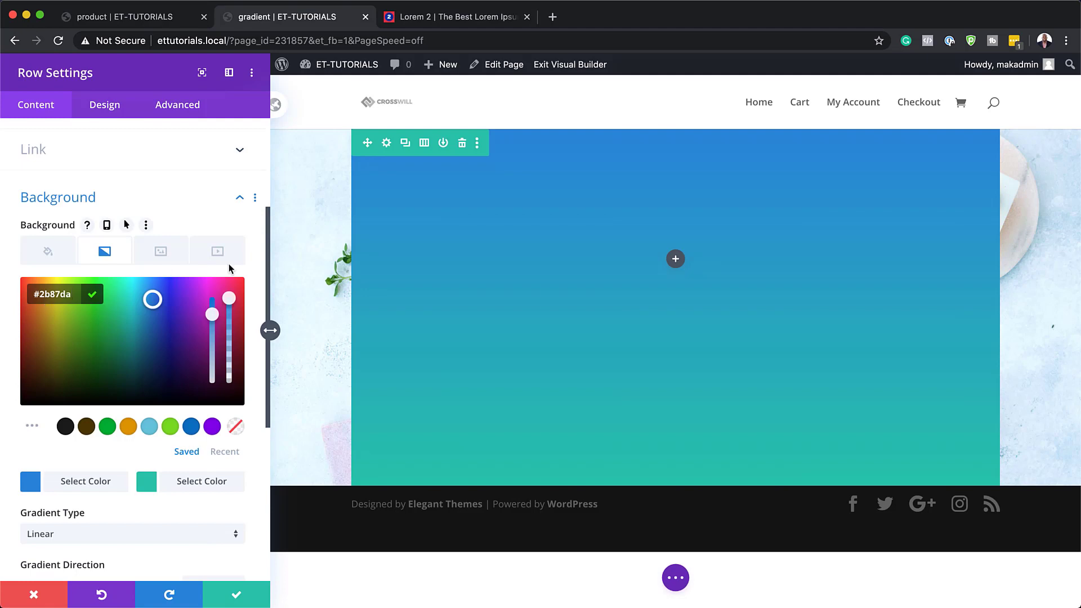
pyautogui.moveTo(230, 300); pyautogui.dragTo(229, 340)
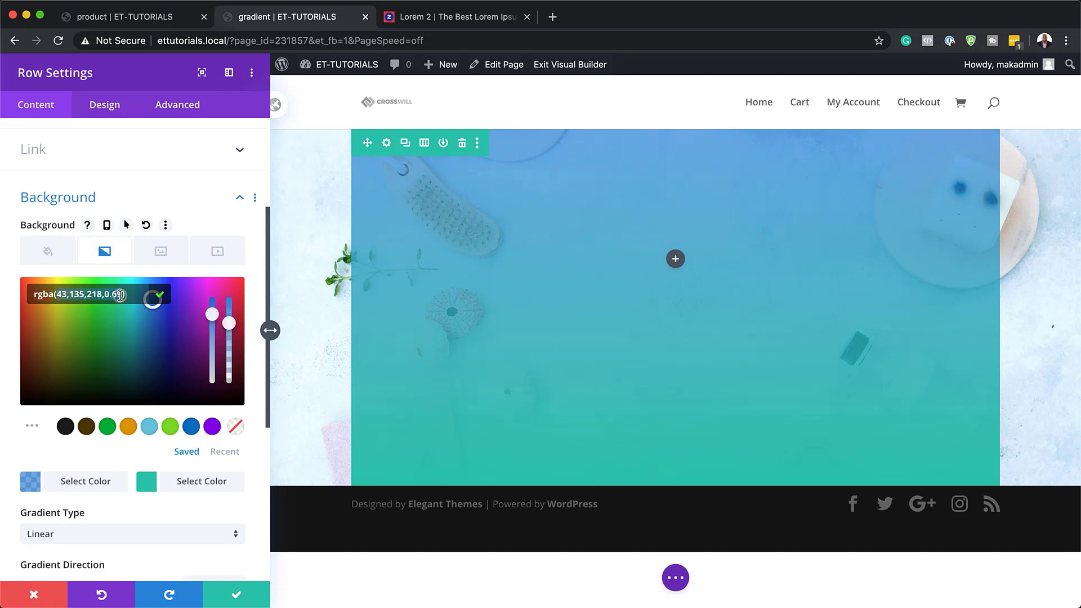
pyautogui.write('rgba(12,113,195,0.8)')
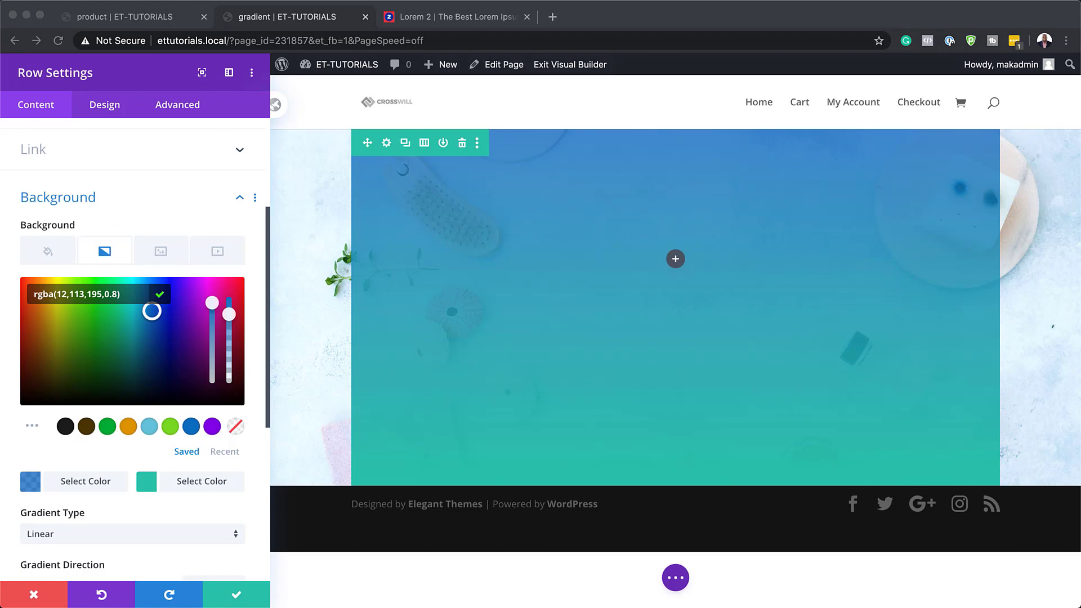
# Make the second gradient colour semi-transparent purple and set the direction to 45deg
pyautogui.click(148, 481)
pyautogui.click(147, 482)
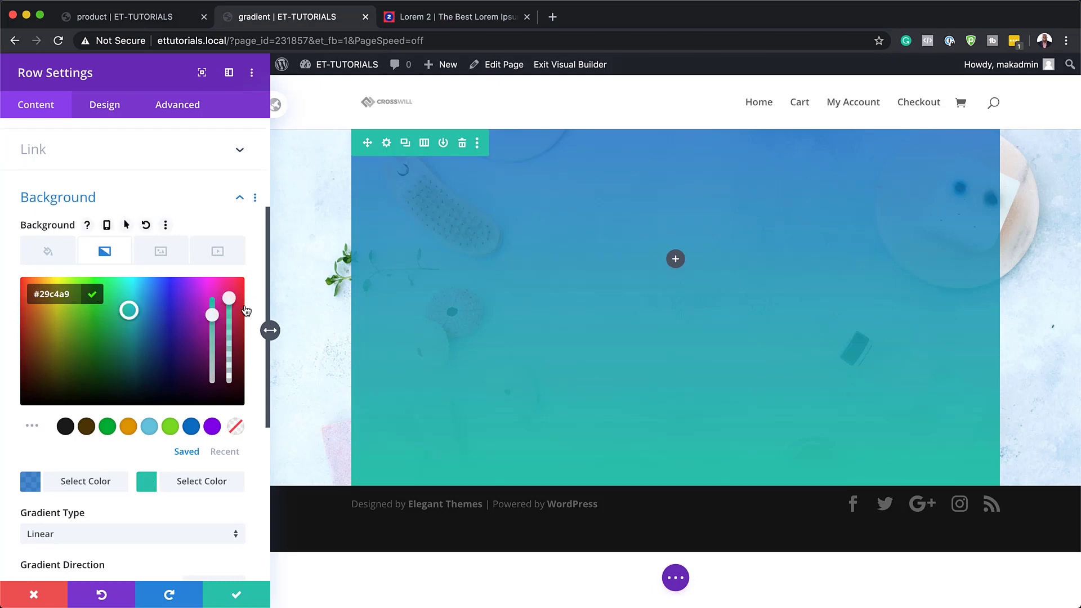
pyautogui.moveTo(228, 297); pyautogui.dragTo(228, 322)
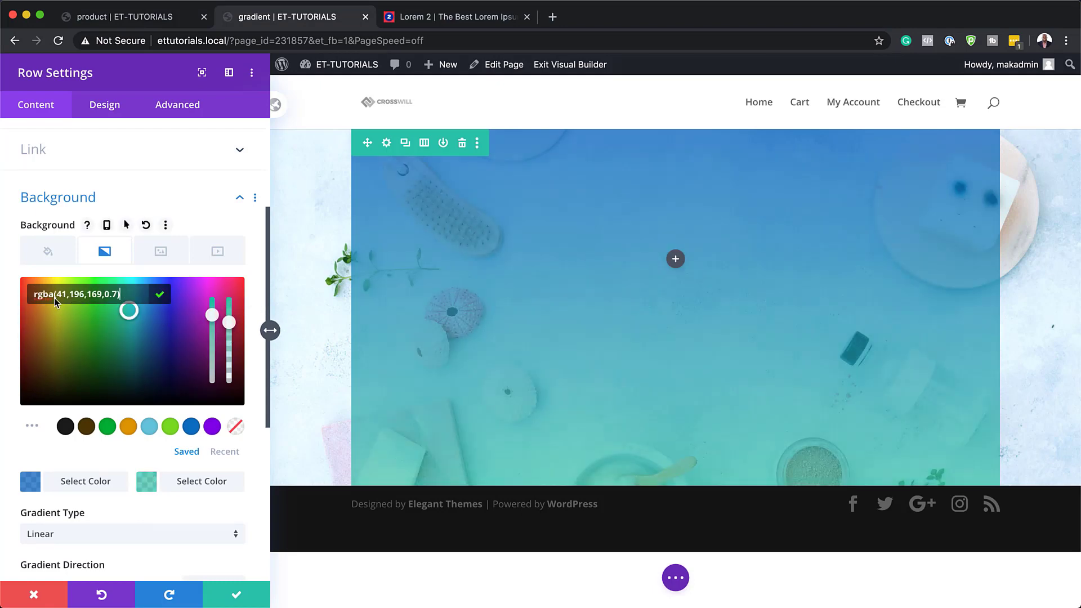
pyautogui.click(211, 426)
pyautogui.scroll(-2, 225, 507)
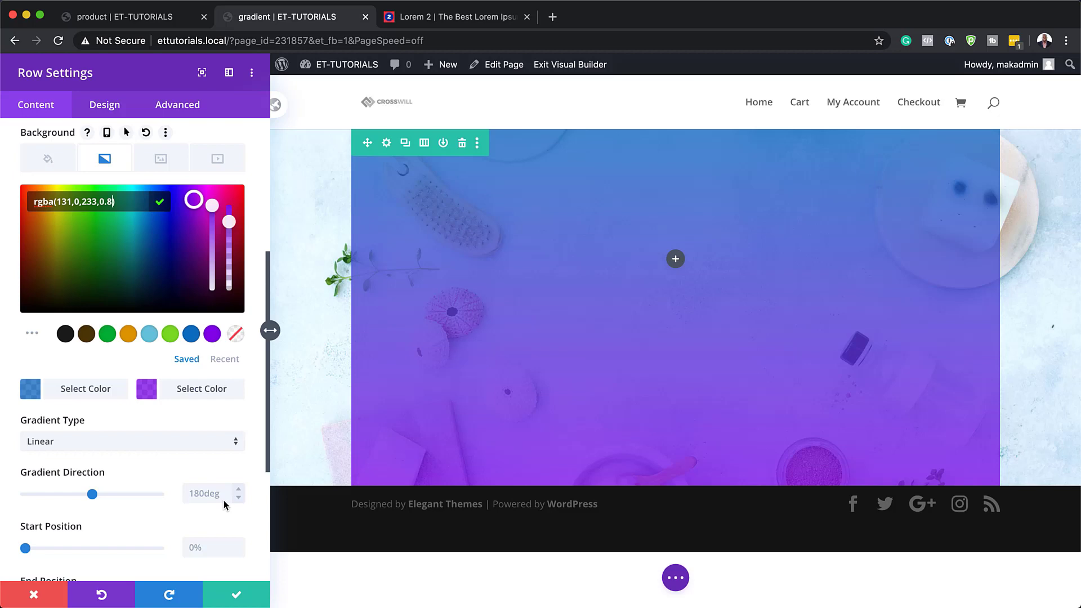
pyautogui.click(206, 498)
pyautogui.write('45')
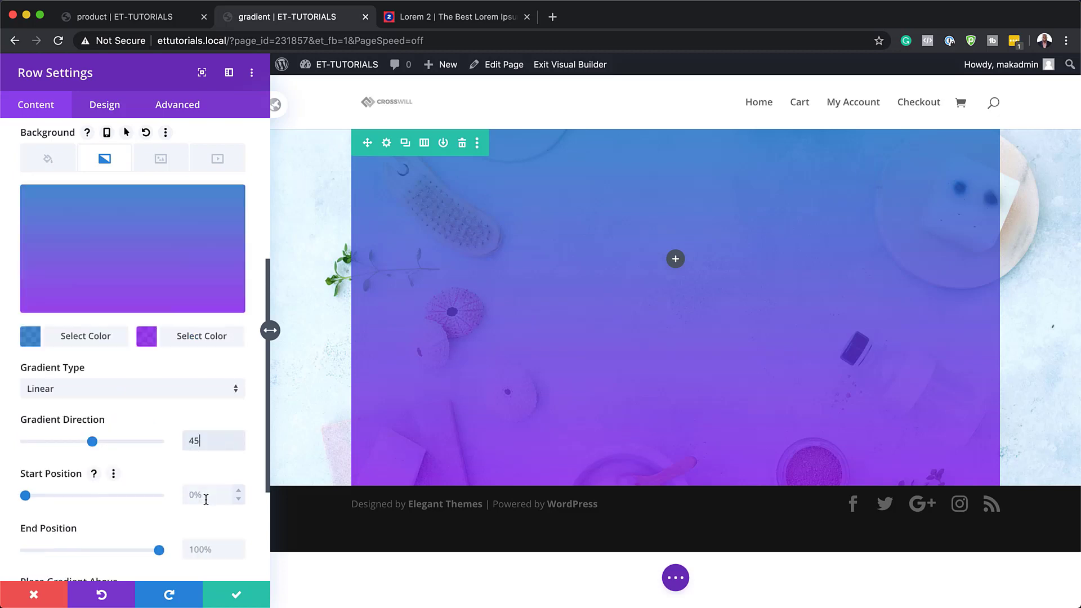
pyautogui.write('deg')
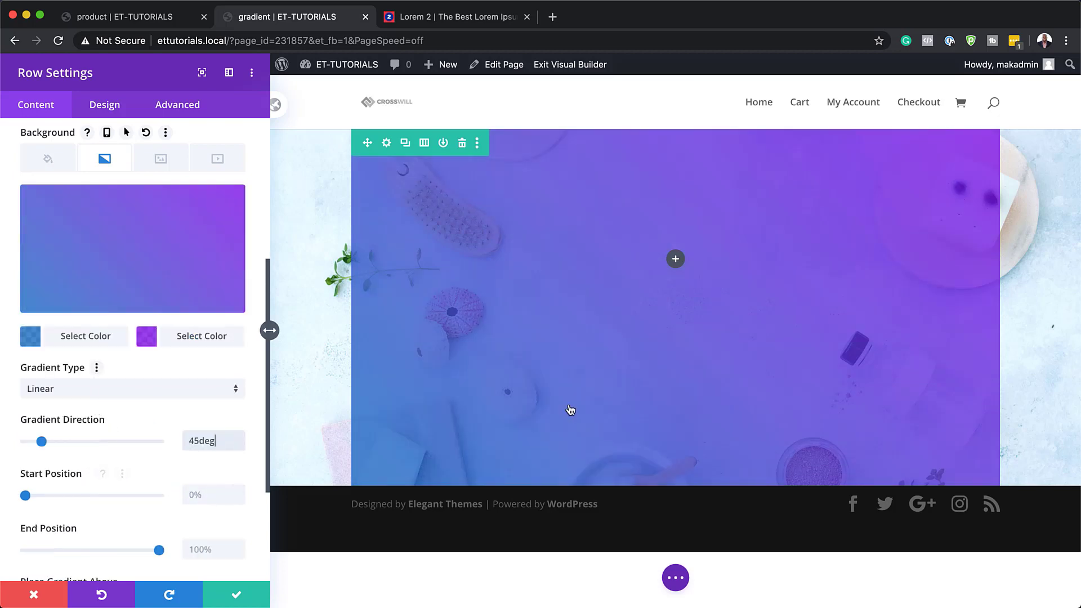
# Set the row's width and max width both to 100%
pyautogui.click(107, 106)
pyautogui.click(66, 169)
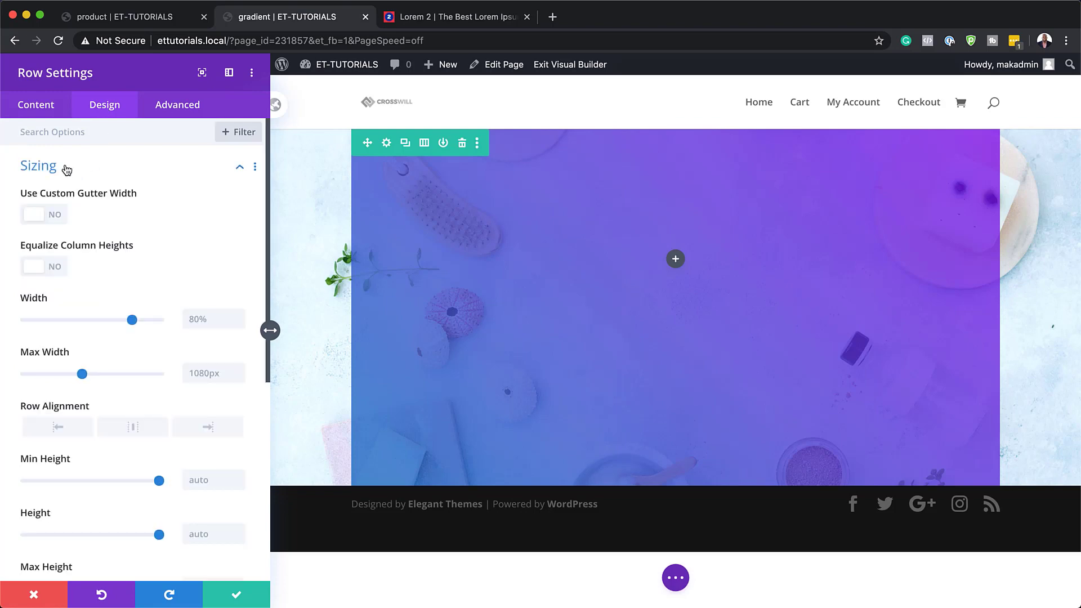
pyautogui.click(204, 322)
pyautogui.write('100%')
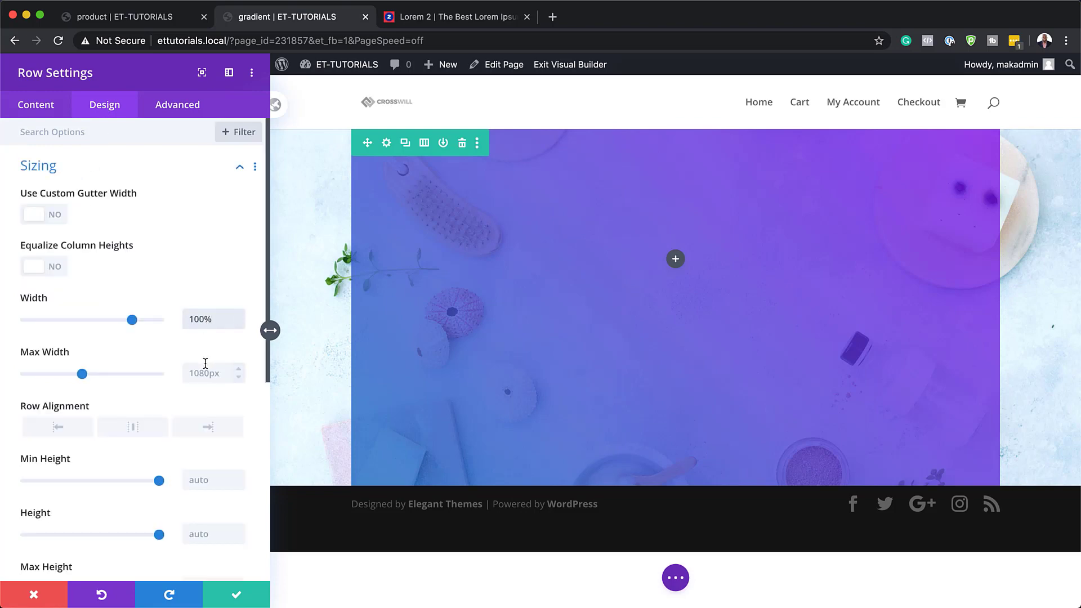
pyautogui.click(203, 374)
pyautogui.write('100%')
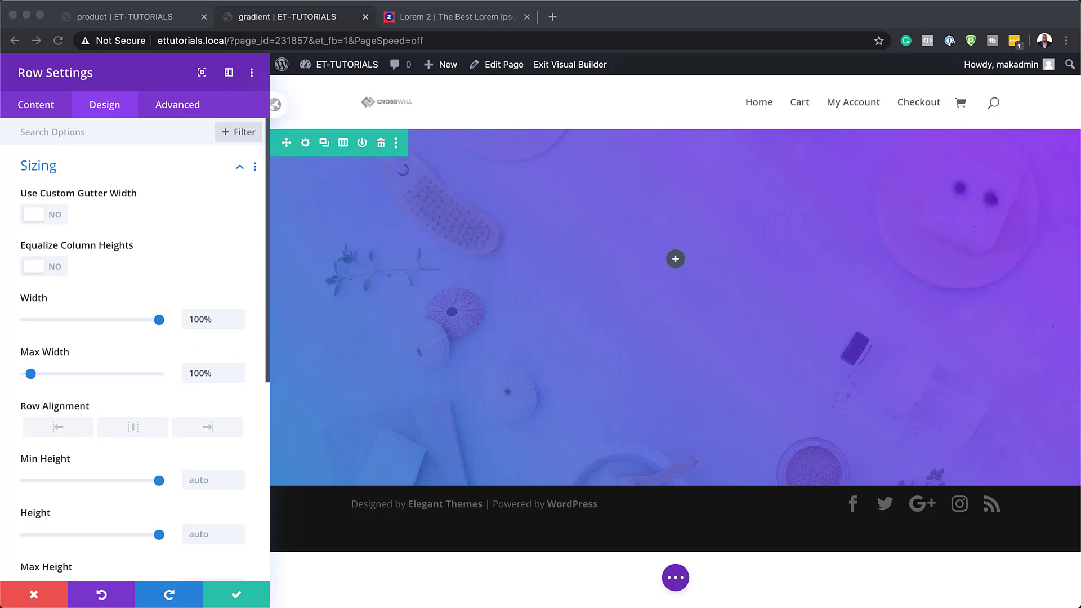
# Paste animate-gradient in as the row's CSS class
pyautogui.click(172, 107)
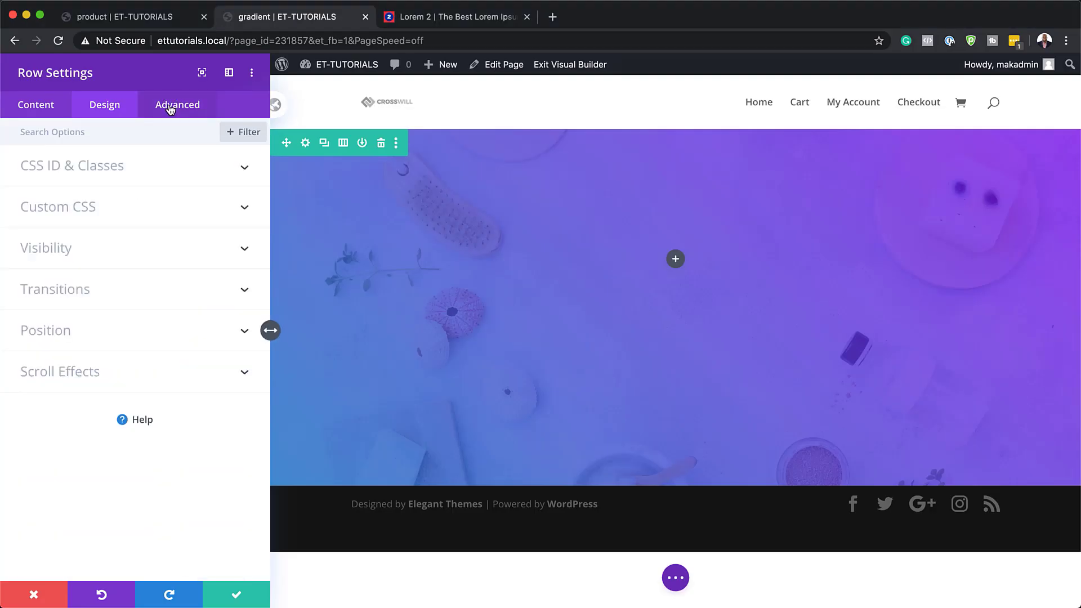
pyautogui.click(100, 171)
pyautogui.click(82, 270)
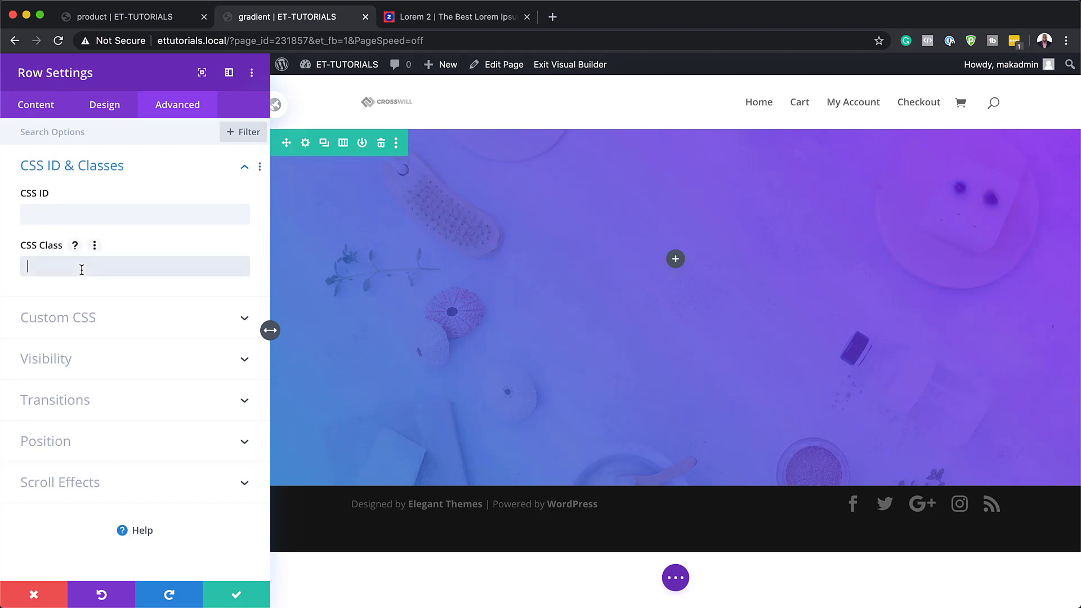
pyautogui.write('animate-gradient')
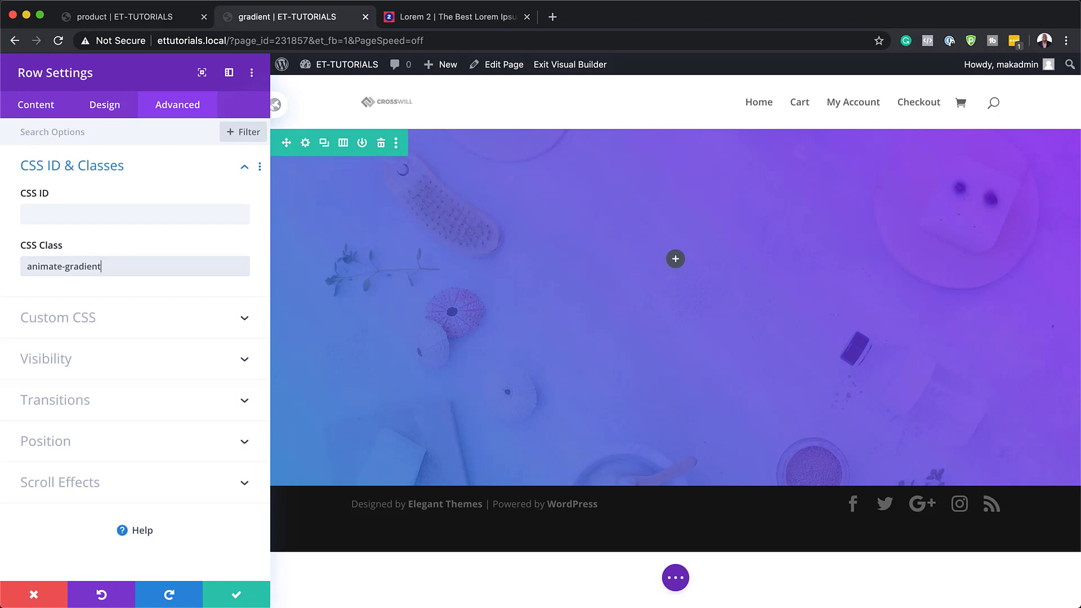
pyautogui.press('super+Tab')
# Save the row and add a Code module containing the pasted gradient animation CSS
pyautogui.click(235, 597)
pyautogui.click(535, 293)
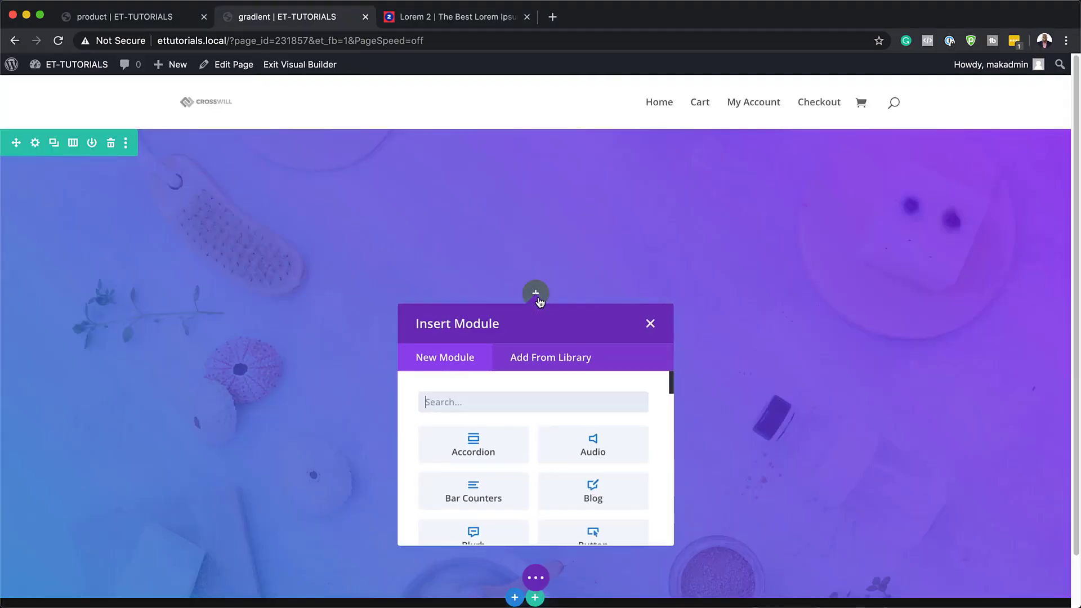
pyautogui.write('code')
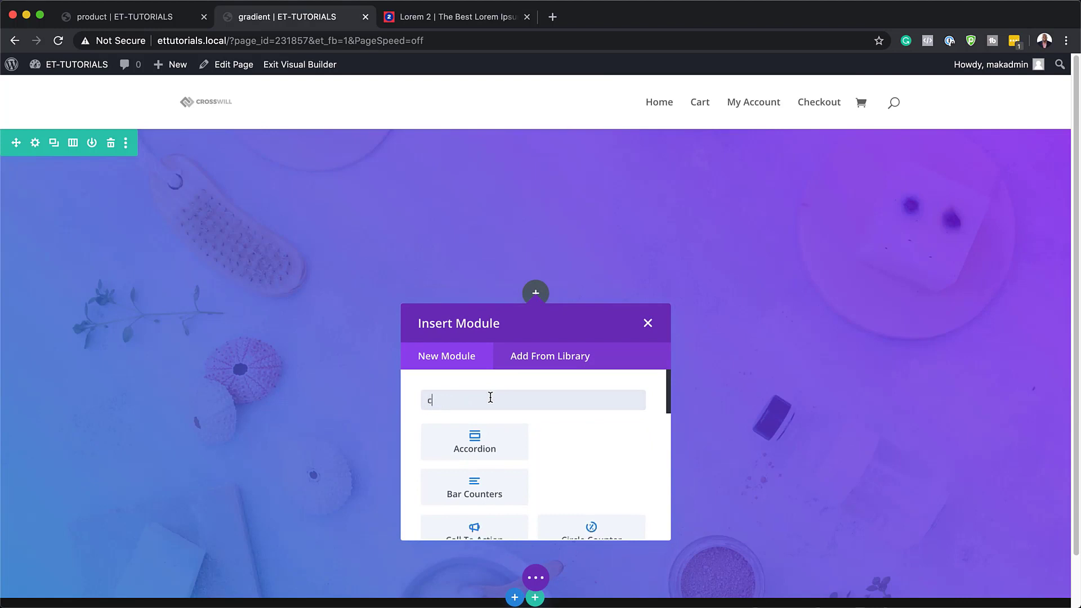
pyautogui.click(463, 450)
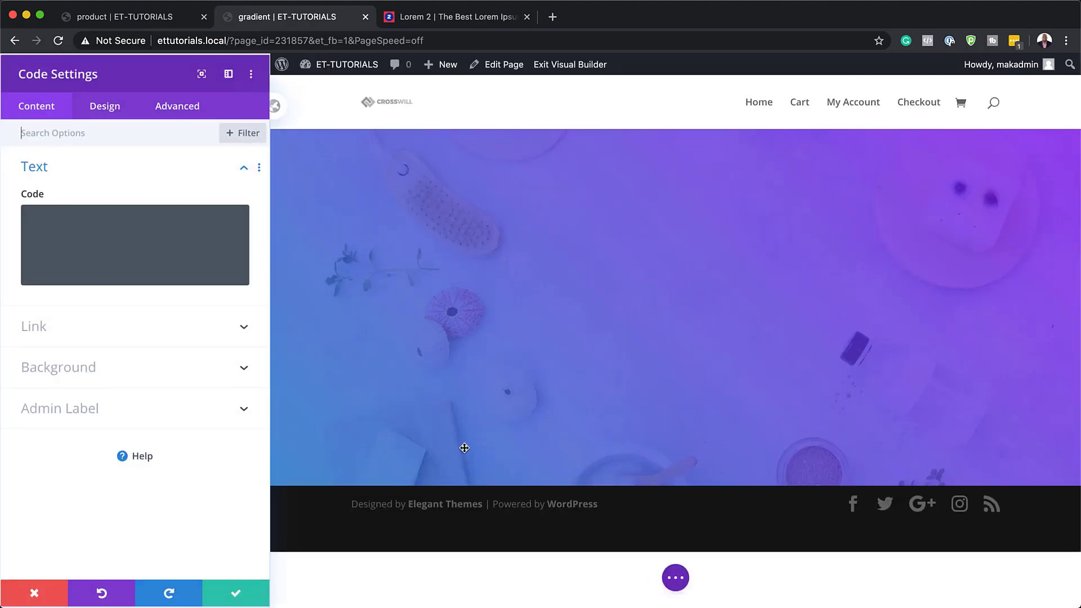
pyautogui.click(151, 238)
pyautogui.write('.animate-gradient {     background-size: 400% 400%;     animation: gradient 5s ease infinite; }  @keyframes gradient {     0% {         background-position: 0% 50%;     }     50% {         background-position: 100% 50%;     }     100% {         background-position: 0% 50%;     } }')
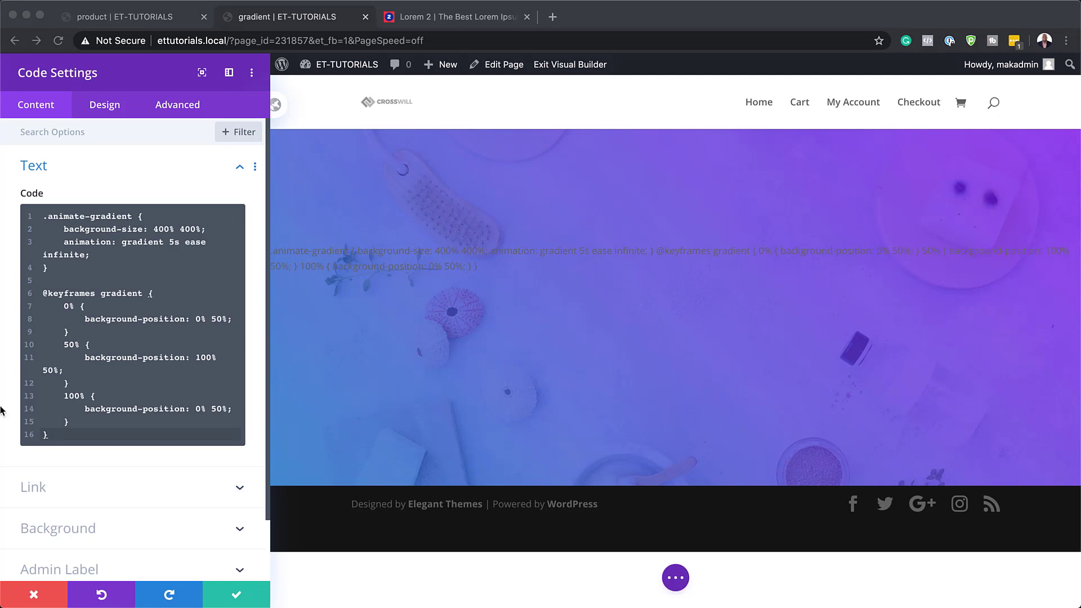
# Wrap the CSS in <style> and </style> tags and save the Code module
pyautogui.click(43, 218)
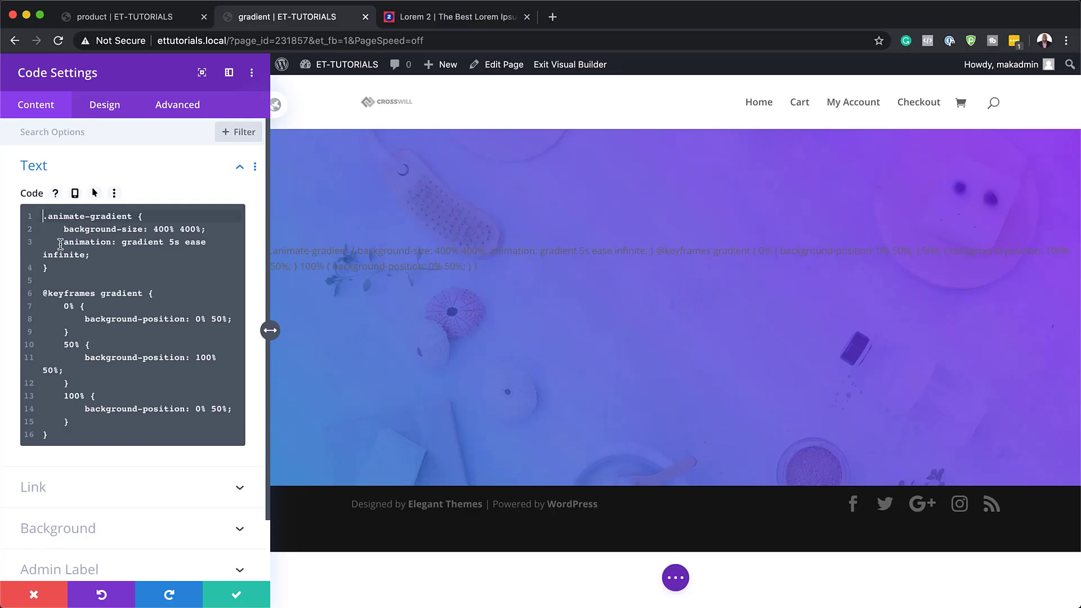
pyautogui.press('Return')
pyautogui.press('Down')
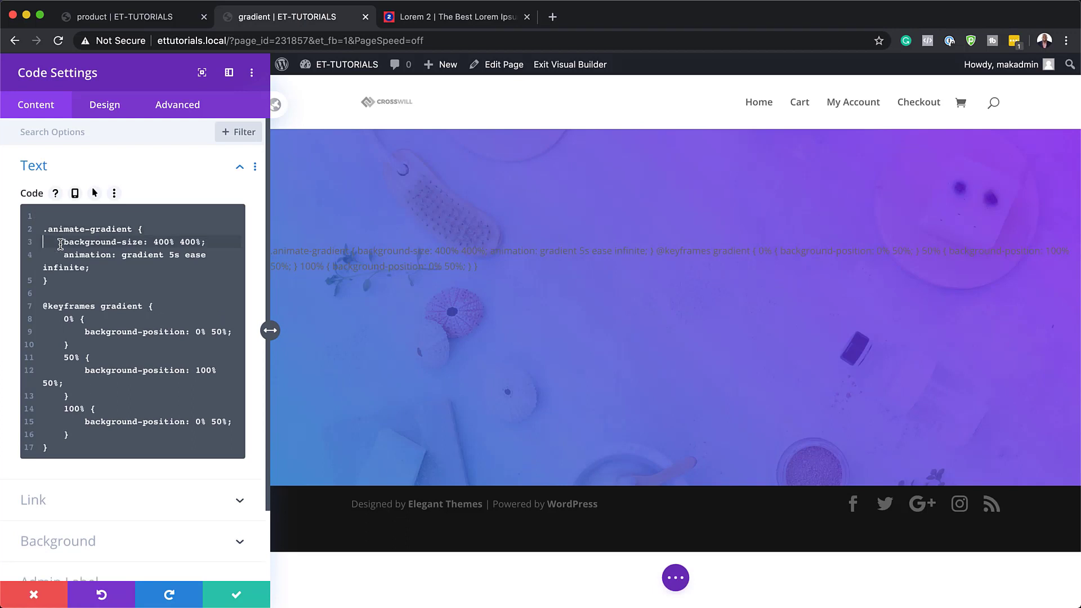
pyautogui.press('Up')
pyautogui.press('Up')
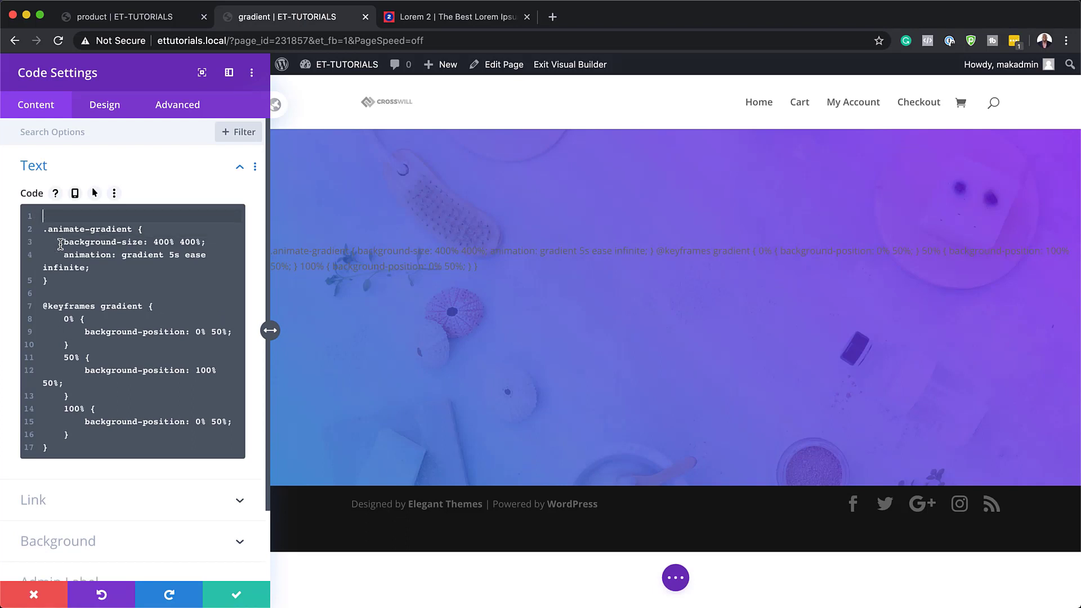
pyautogui.write('<style>')
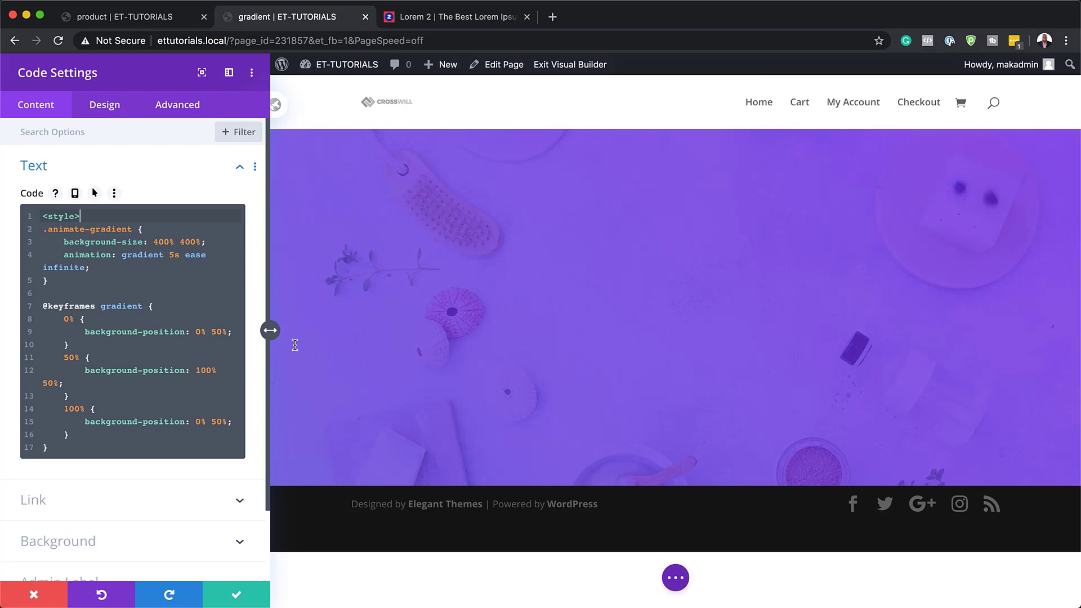
pyautogui.press('super+Tab')
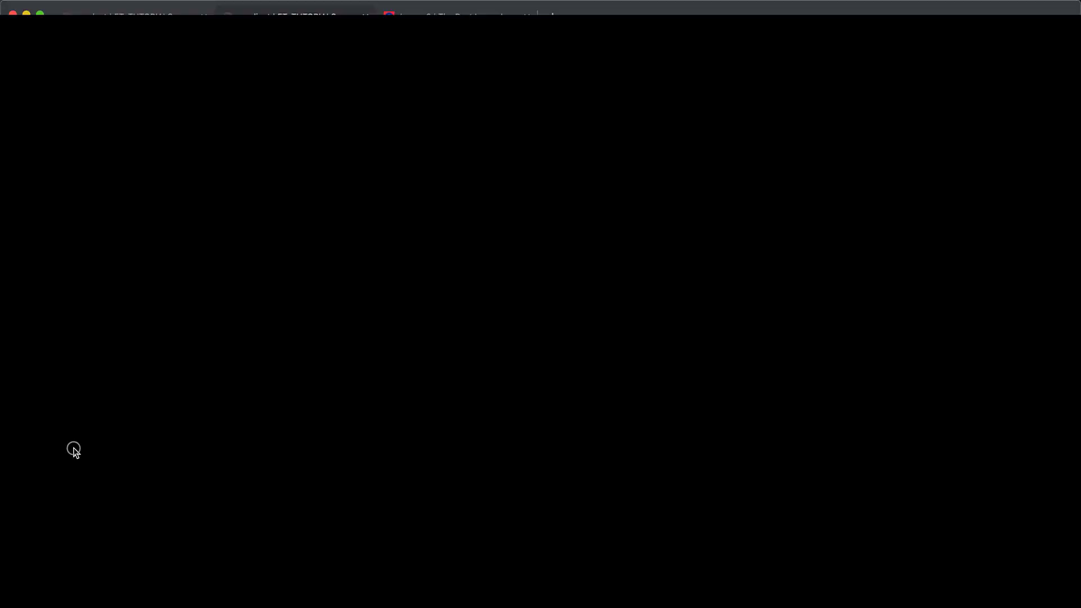
pyautogui.click(61, 446)
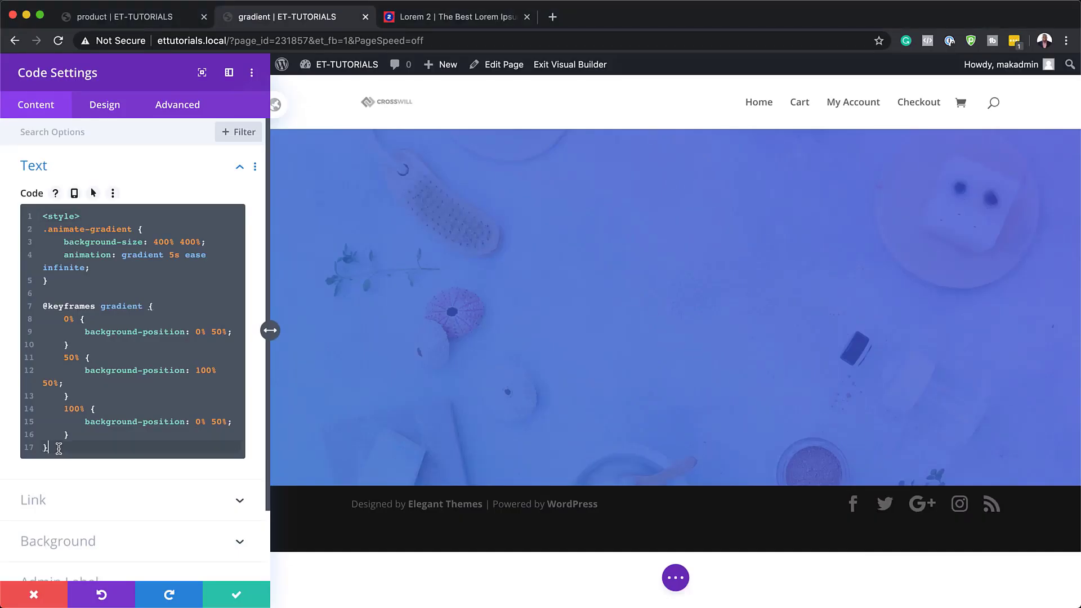
pyautogui.press('Return')
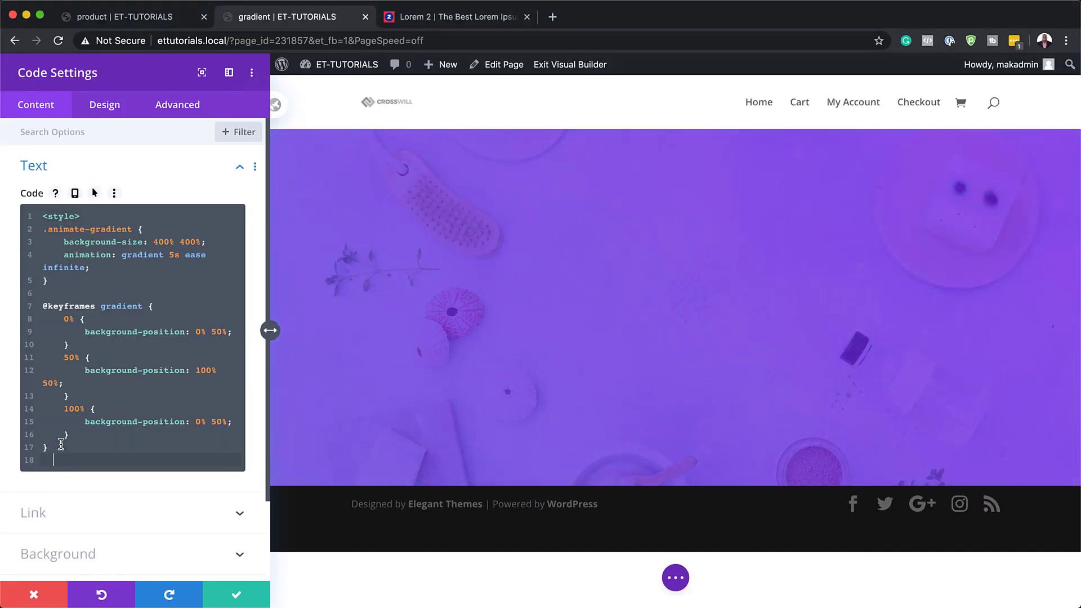
pyautogui.click(61, 446)
pyautogui.press('Return')
pyautogui.press('Return')
pyautogui.write('</style>')
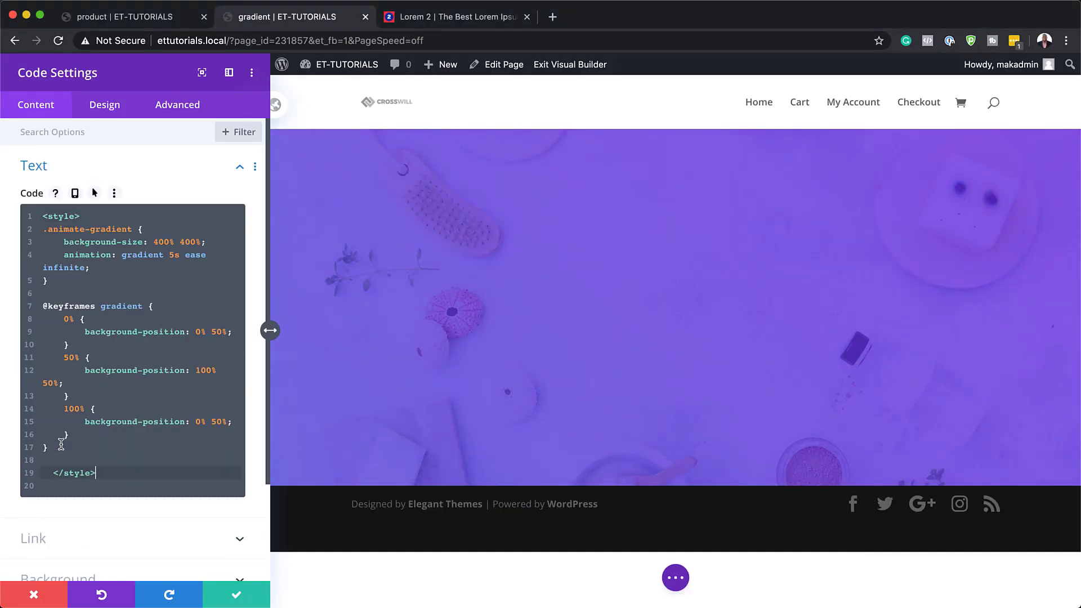
pyautogui.press('Left')
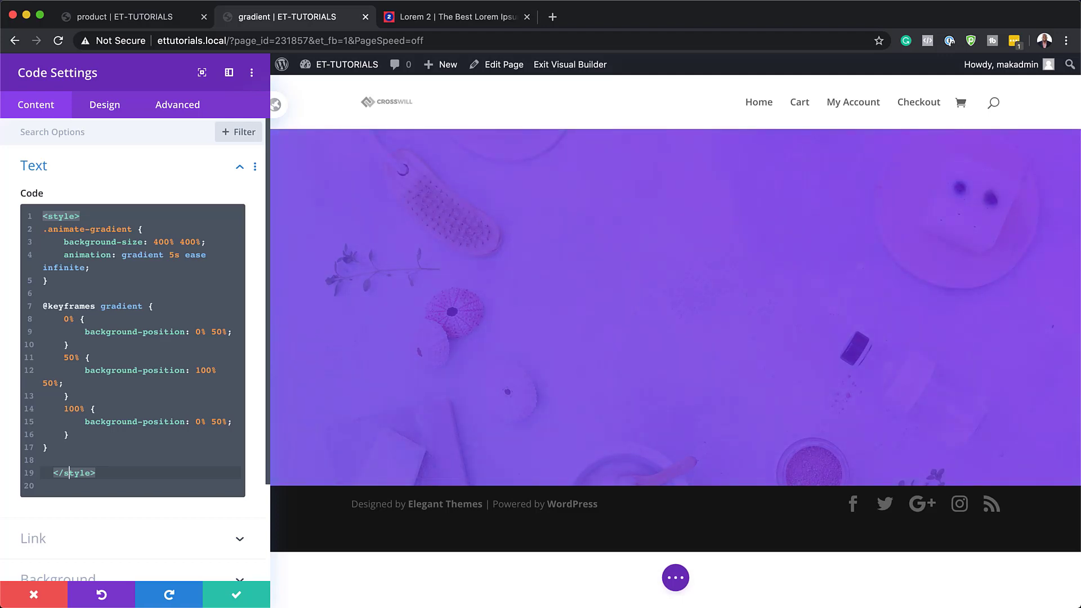
pyautogui.click(236, 595)
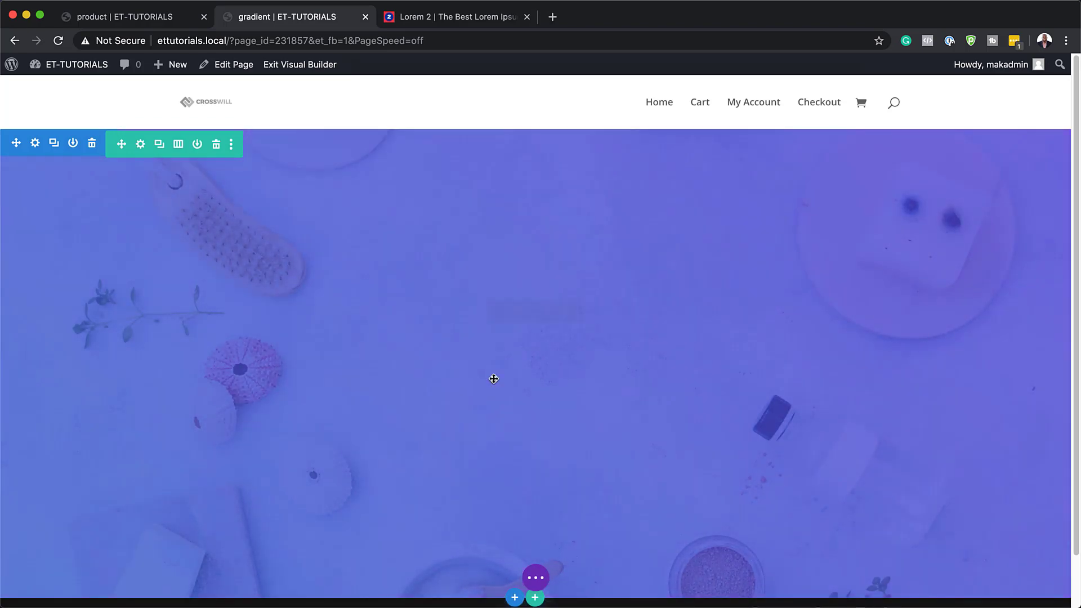
# In Wireframe view, add a Call To Action module, move it above Code, and open its settings
pyautogui.click(535, 578)
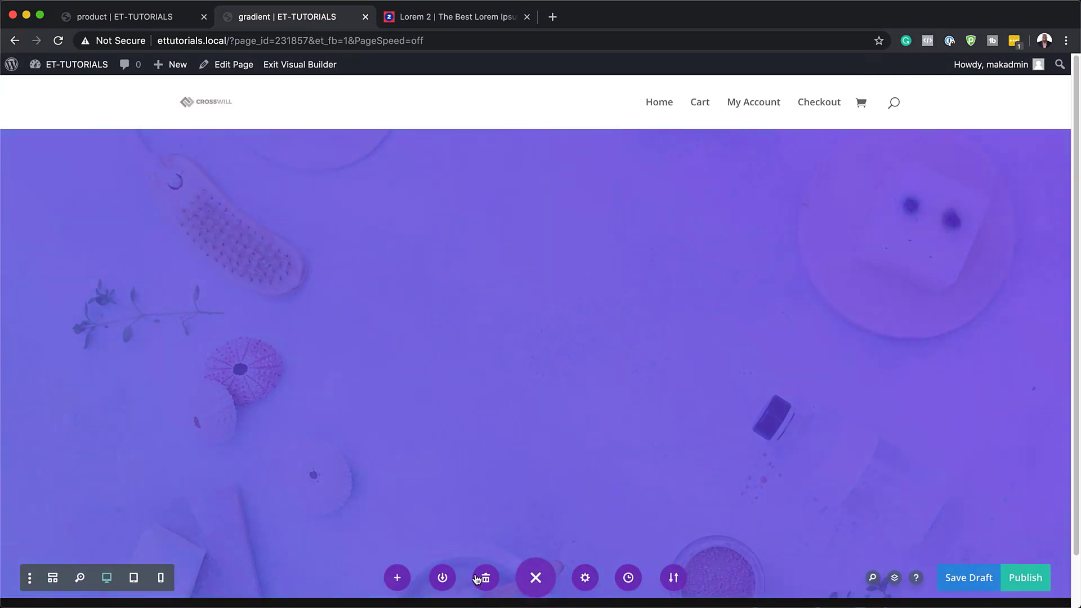
pyautogui.click(53, 580)
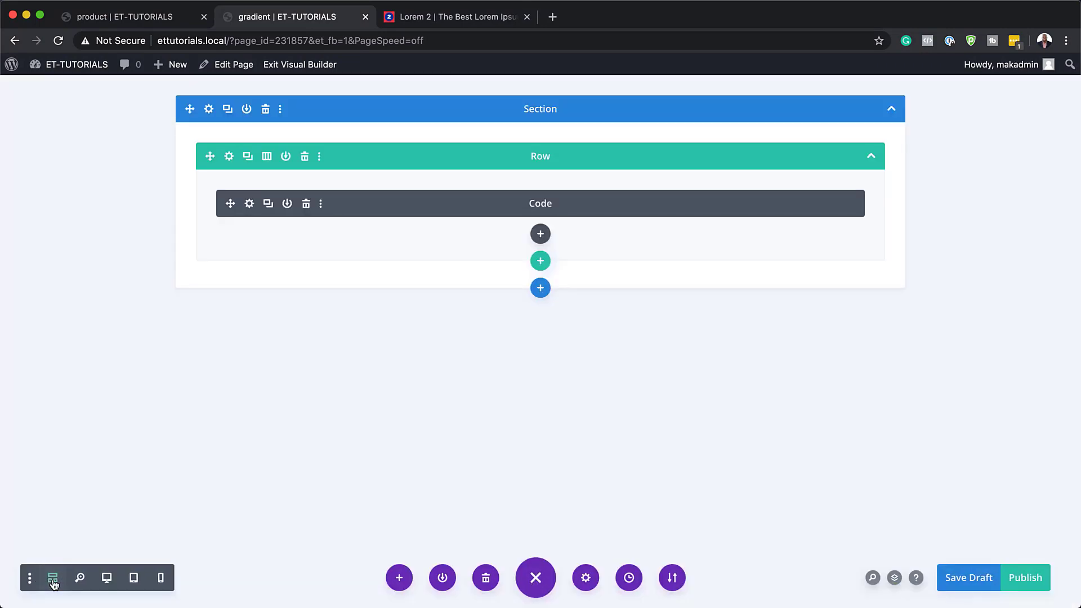
pyautogui.click(542, 236)
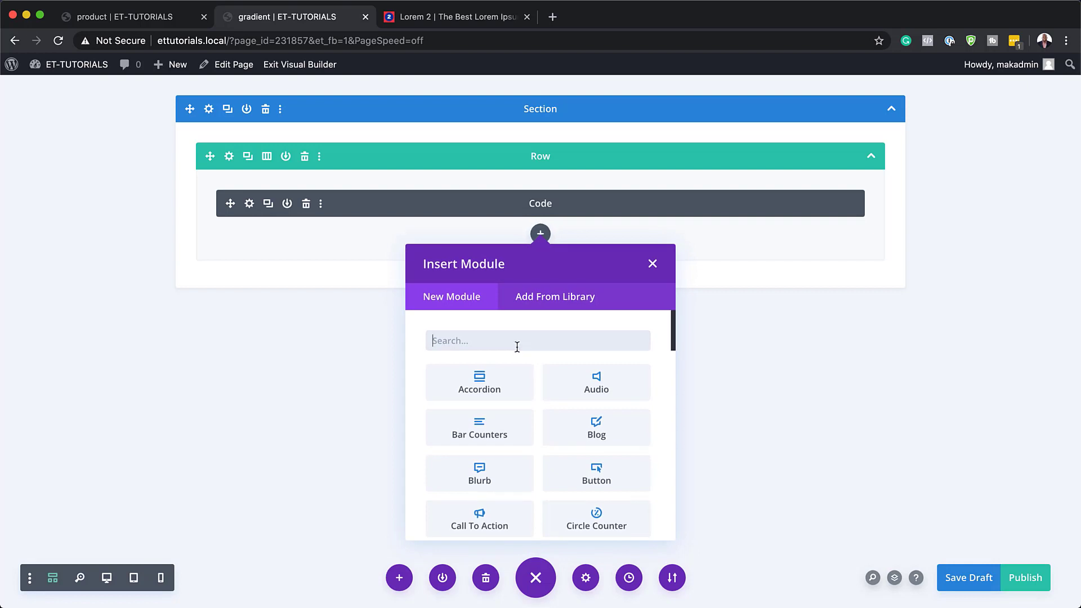
pyautogui.write('call')
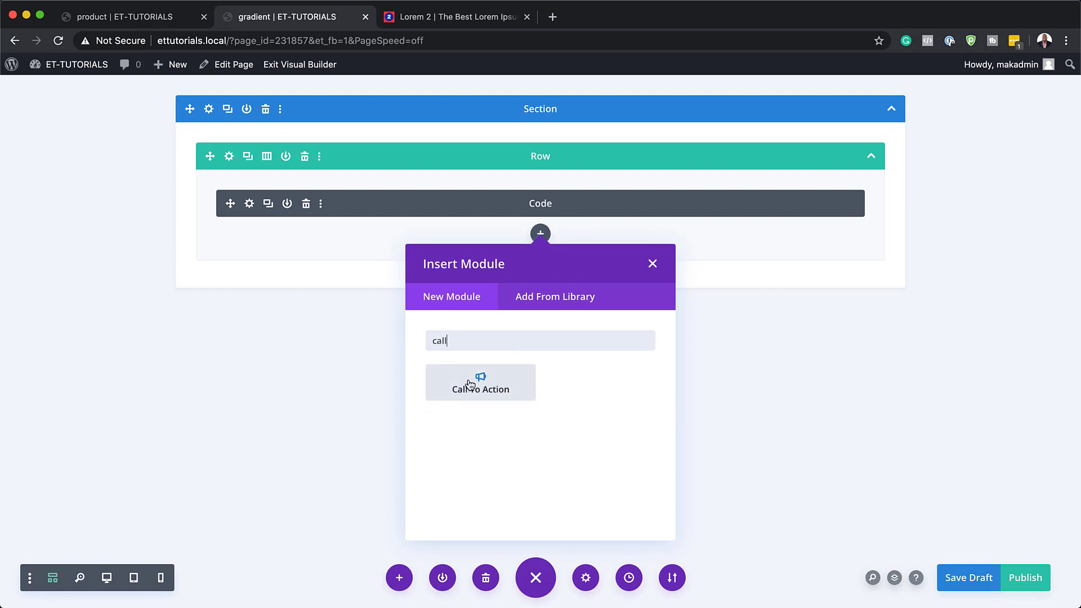
pyautogui.click(469, 382)
pyautogui.moveTo(644, 226); pyautogui.dragTo(495, 205)
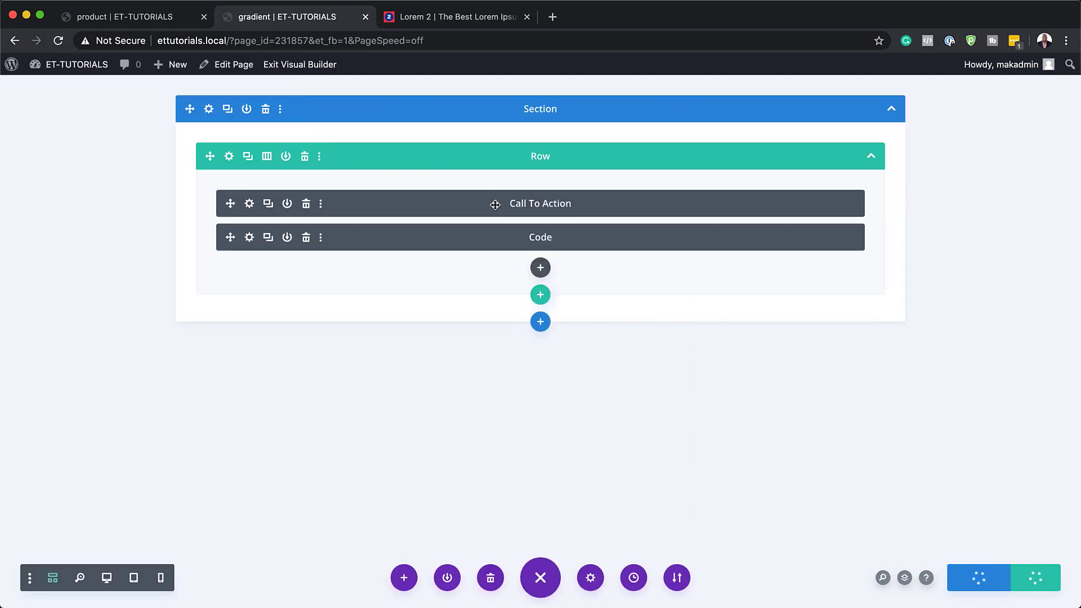
pyautogui.click(249, 204)
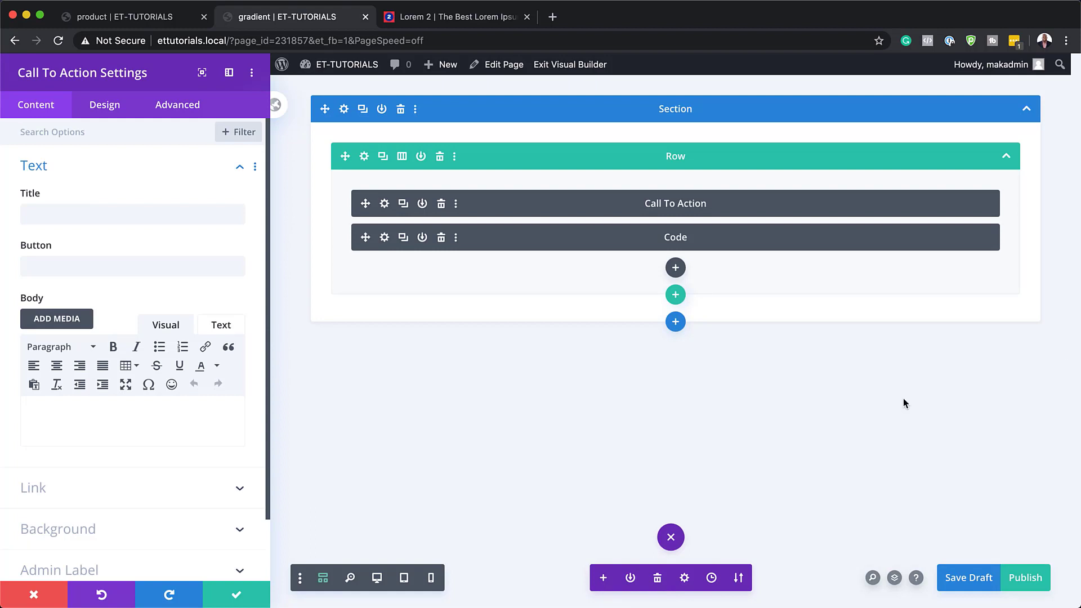
# Copy 'Lorem ipsum dolor sit amet' from the generator and paste it as the call-to-action title
pyautogui.click(464, 20)
pyautogui.click(439, 201)
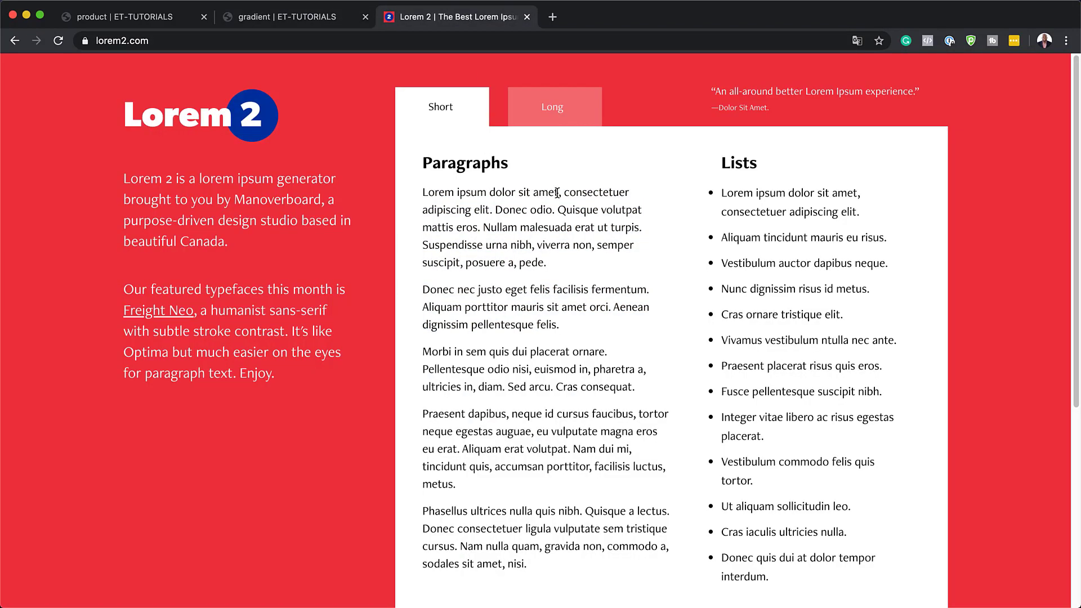
pyautogui.moveTo(557, 194); pyautogui.dragTo(425, 196)
pyautogui.hotkey('ctrl', 'c')
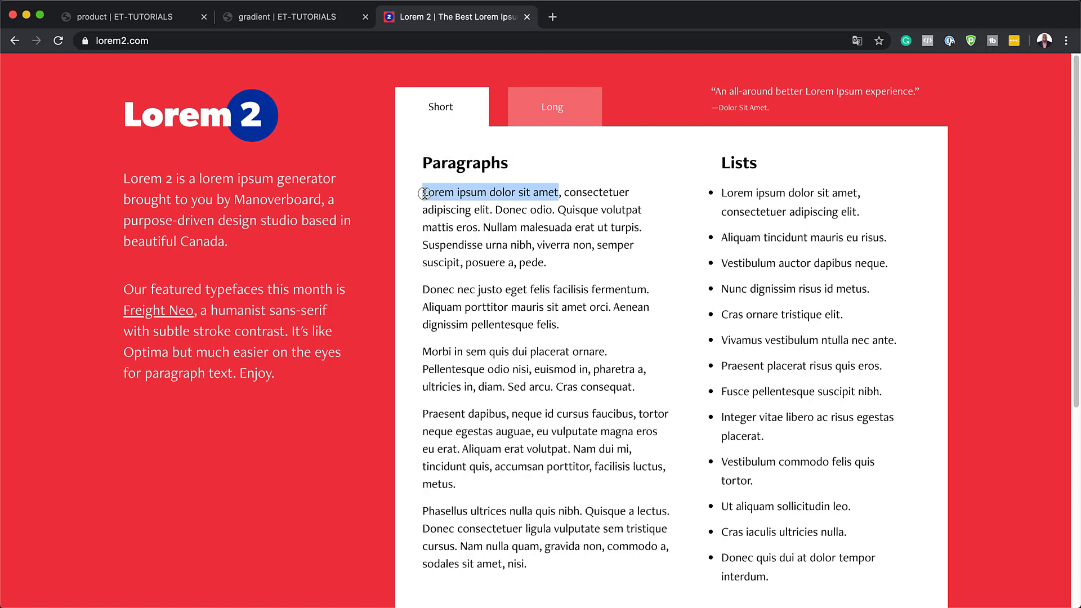
pyautogui.hotkey('ctrl', 'shift', 'Tab')
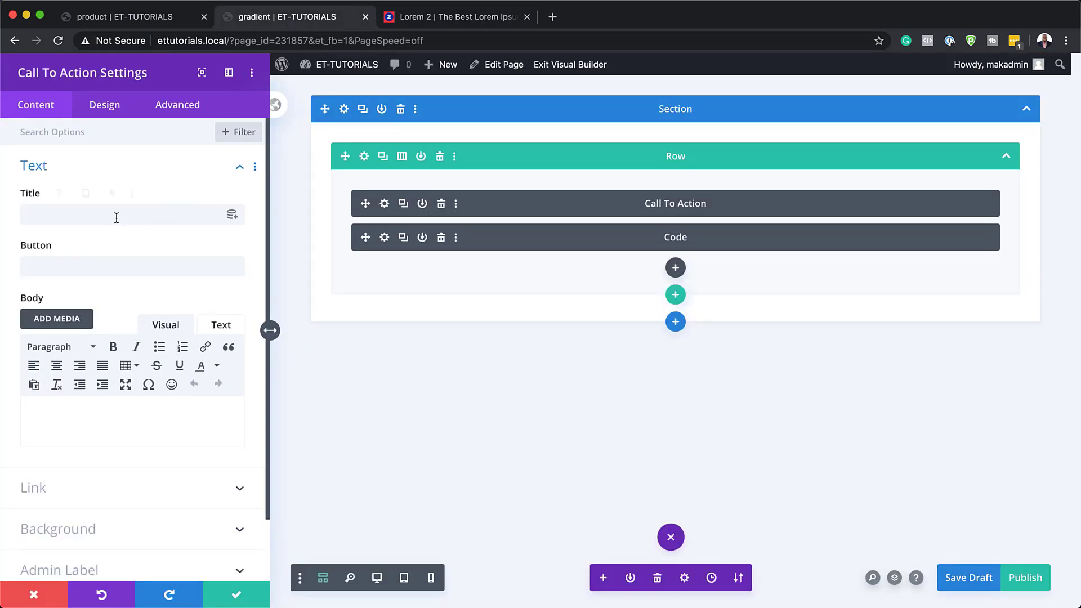
pyautogui.click(113, 213)
pyautogui.hotkey('ctrl', 'v')
# Set the button text to 'Learn More' and its link URL to '#'
pyautogui.click(114, 267)
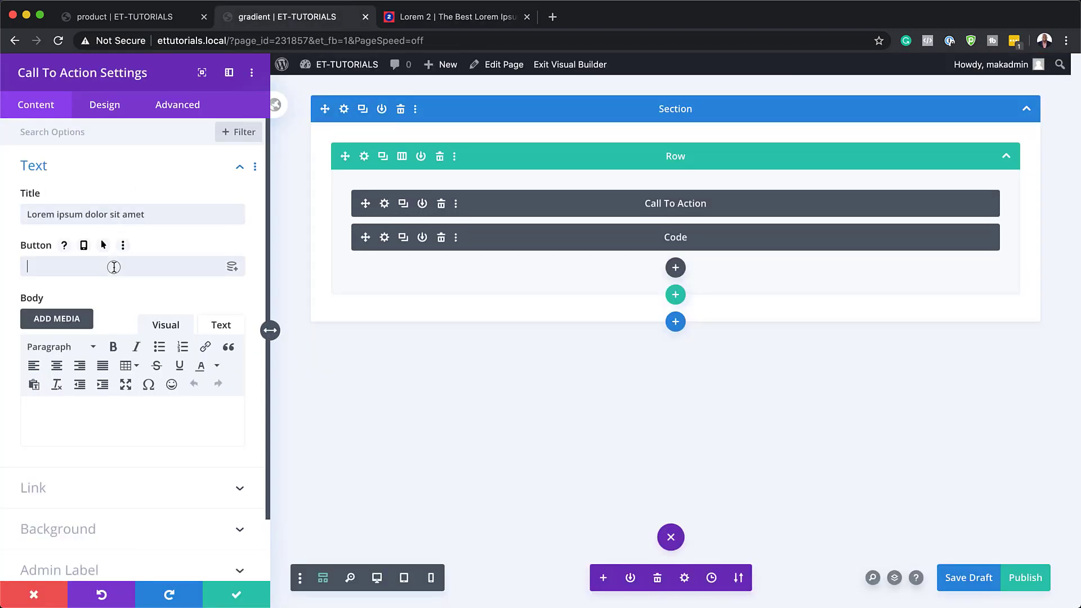
pyautogui.write('Learn More')
pyautogui.click(133, 489)
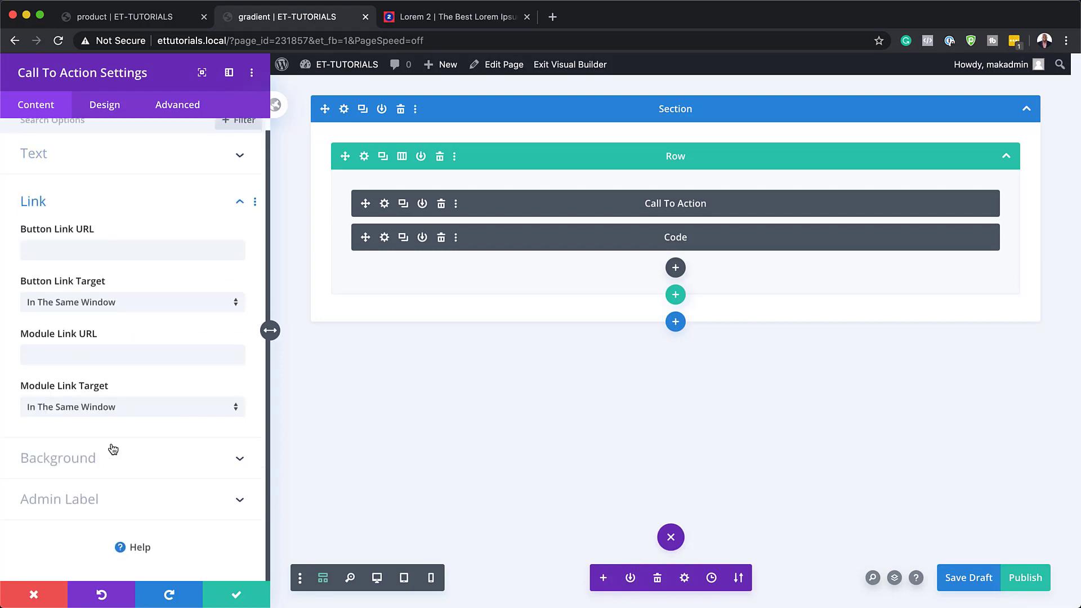
pyautogui.click(76, 250)
pyautogui.write('#')
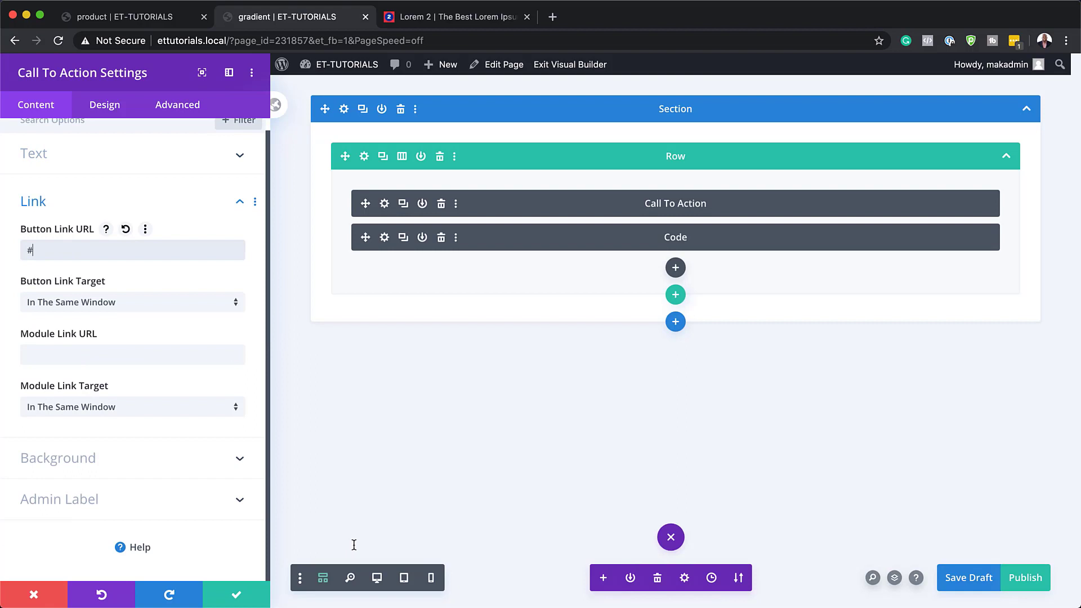
pyautogui.click(376, 578)
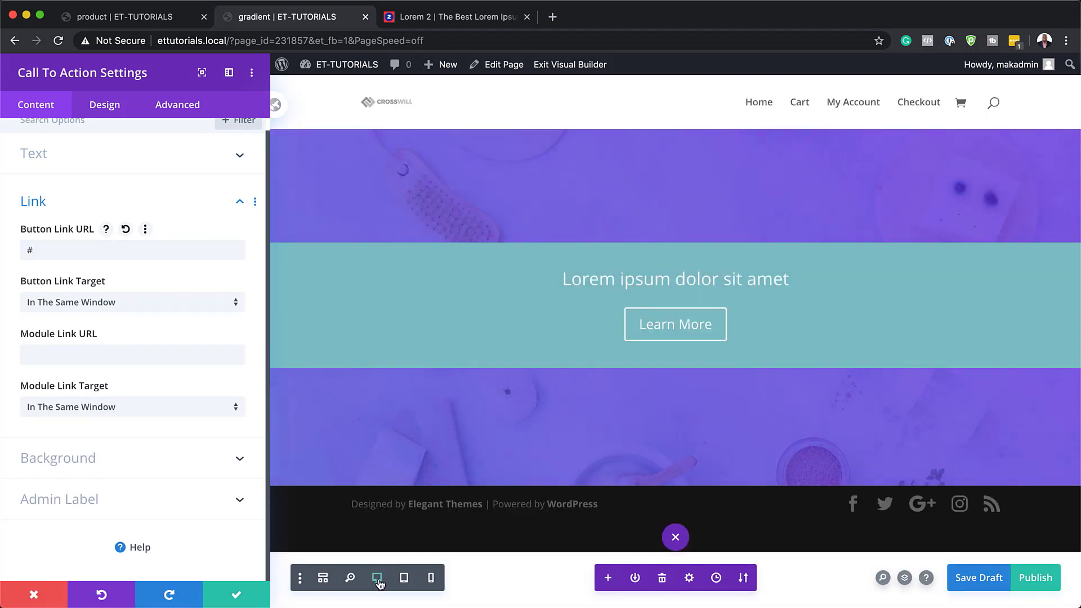
# Paste the lorem sentences from 'Nullam malesuada' to 'pede.' into the call-to-action body
pyautogui.click(492, 24)
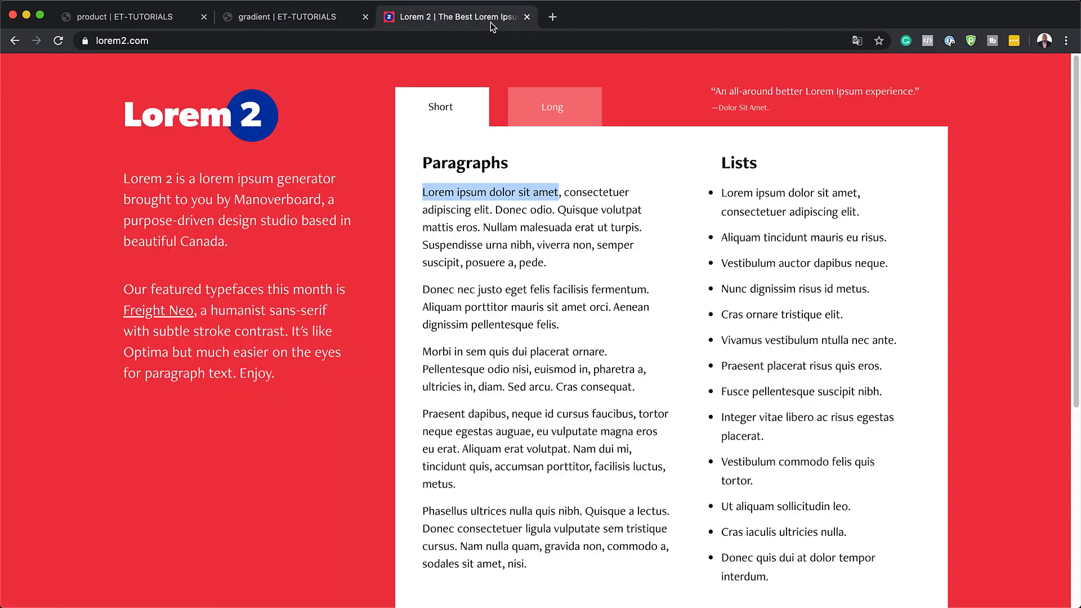
pyautogui.click(494, 239)
pyautogui.moveTo(483, 227); pyautogui.dragTo(548, 262)
pyautogui.press('super+c')
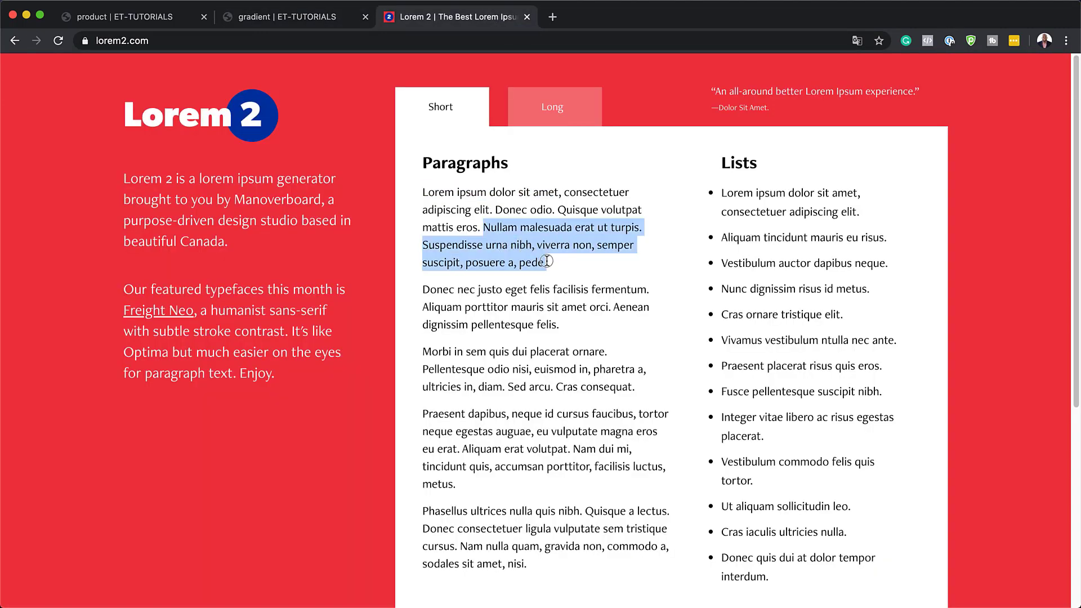
pyautogui.click(318, 17)
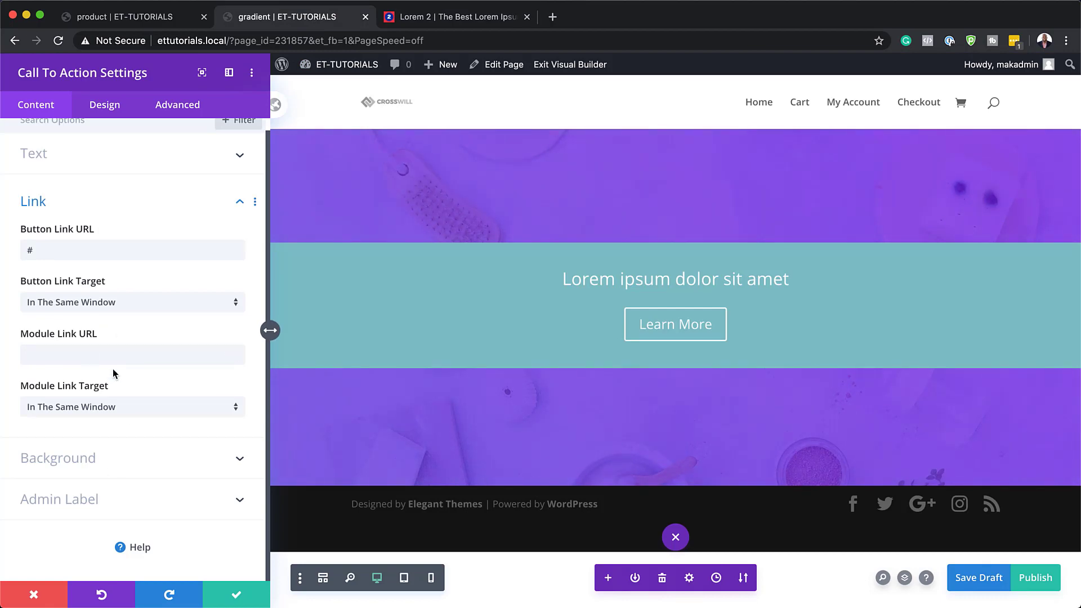
pyautogui.scroll(1, 174, 358)
pyautogui.click(74, 166)
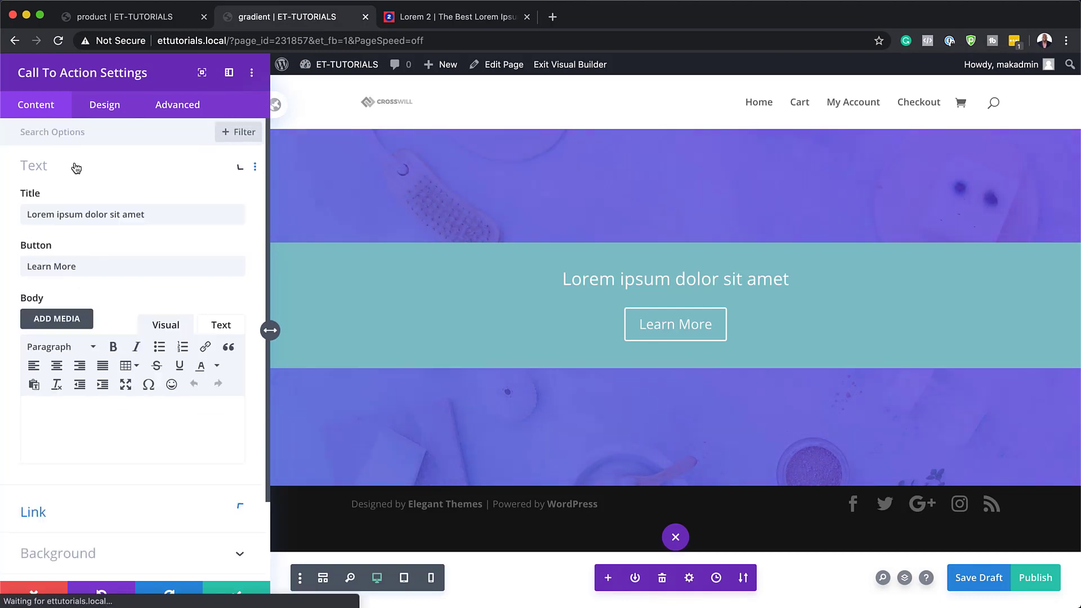
pyautogui.click(93, 408)
pyautogui.press('super+v')
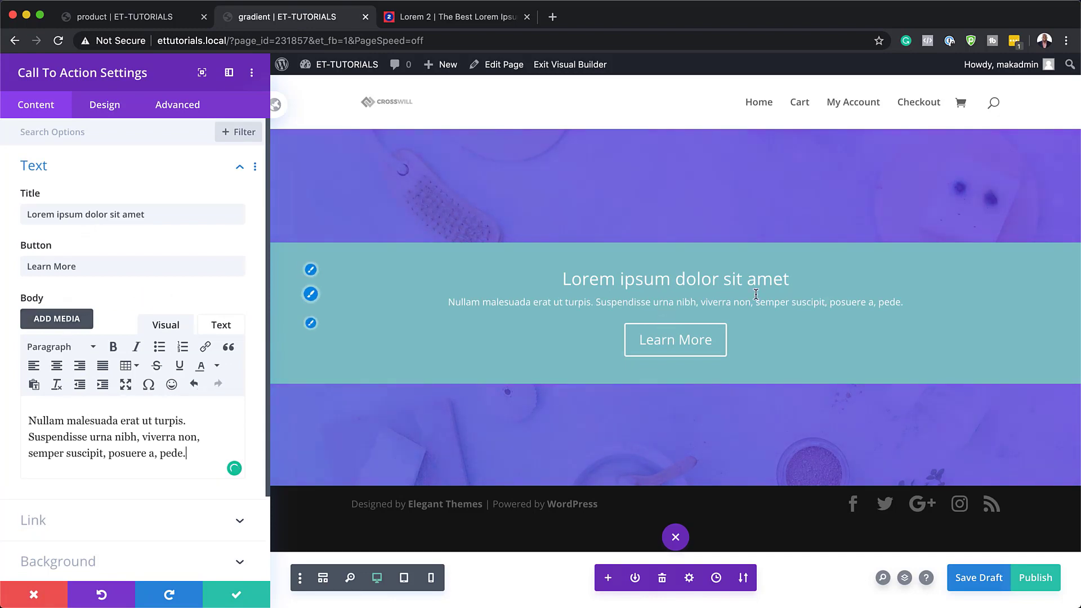
# Turn off the module's teal background colour
pyautogui.scroll(-1, 133, 563)
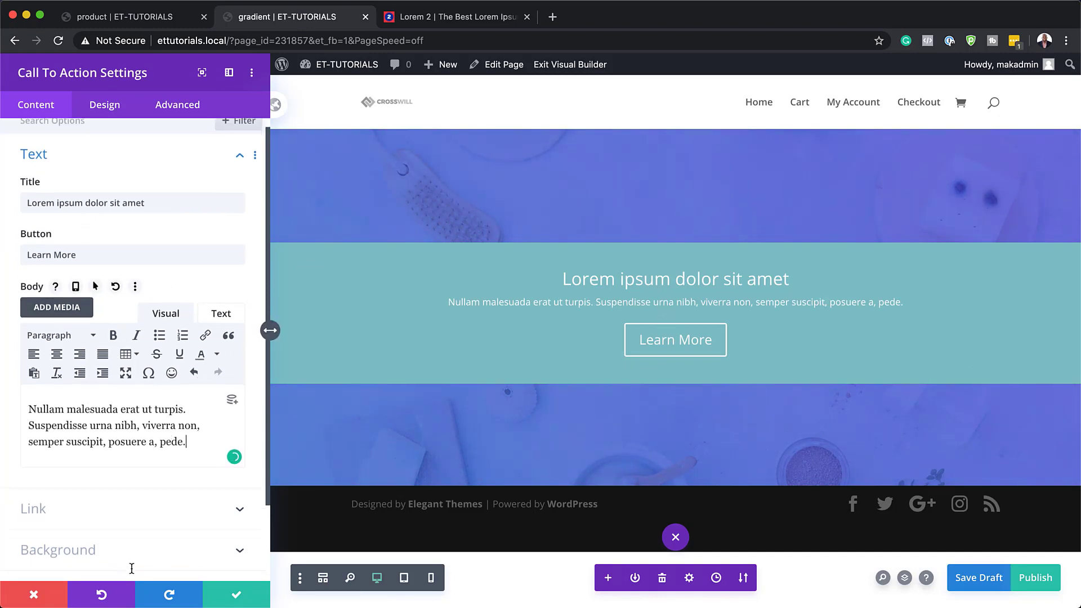
pyautogui.click(118, 555)
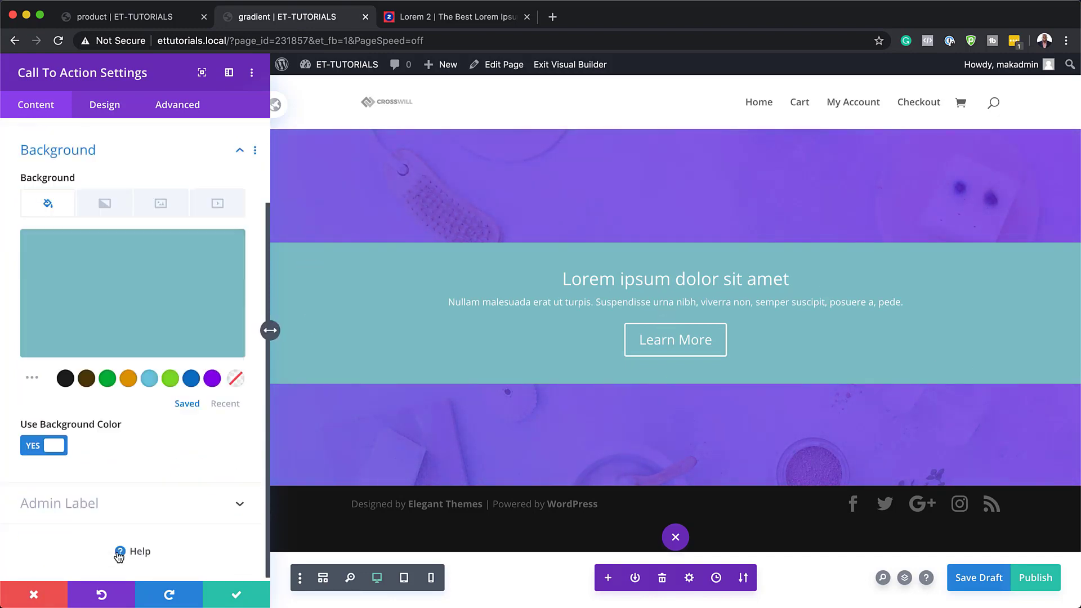
pyautogui.click(29, 445)
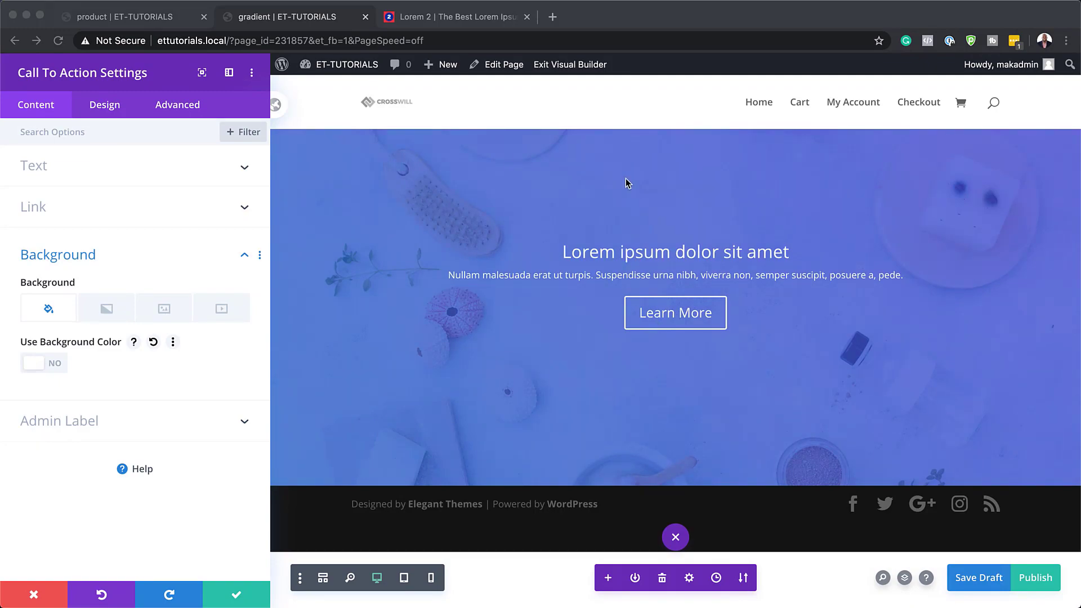
pyautogui.click(638, 186)
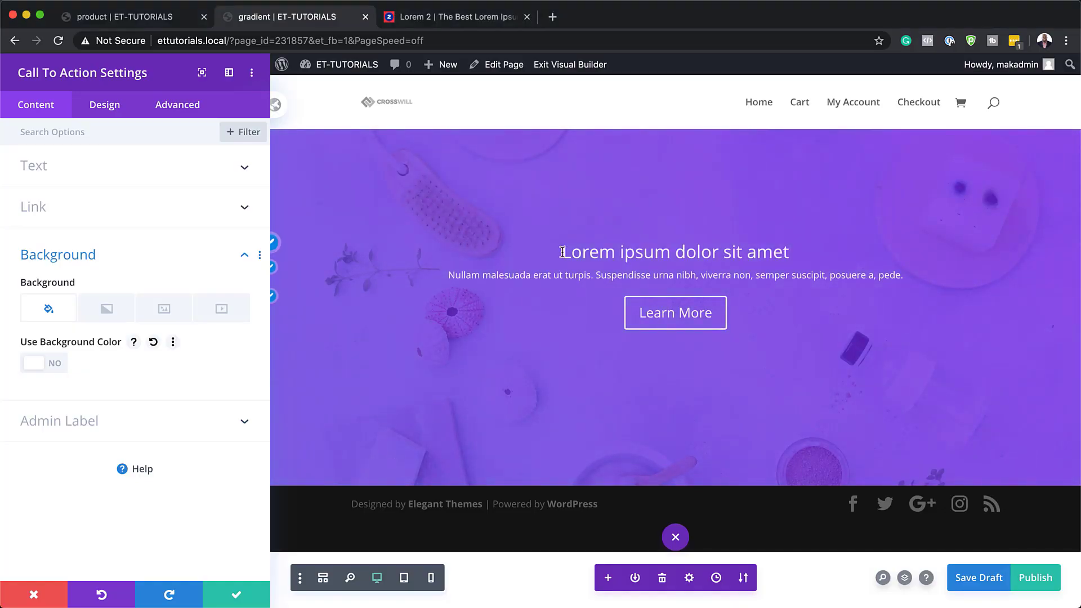
# Style the title text in Kaushan Script at a size of 4vw
pyautogui.click(273, 244)
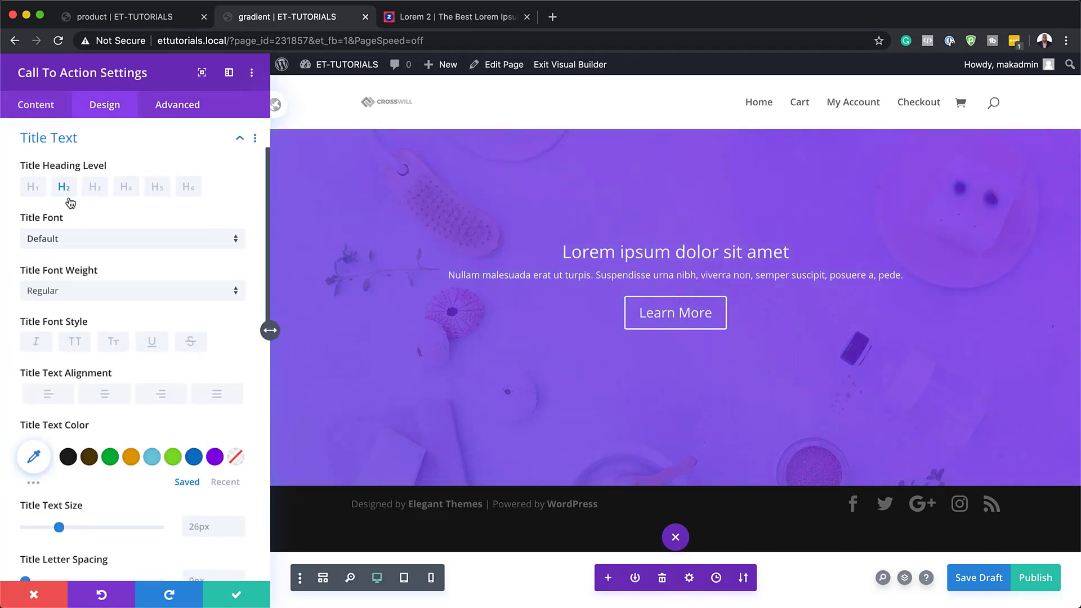
pyautogui.click(76, 244)
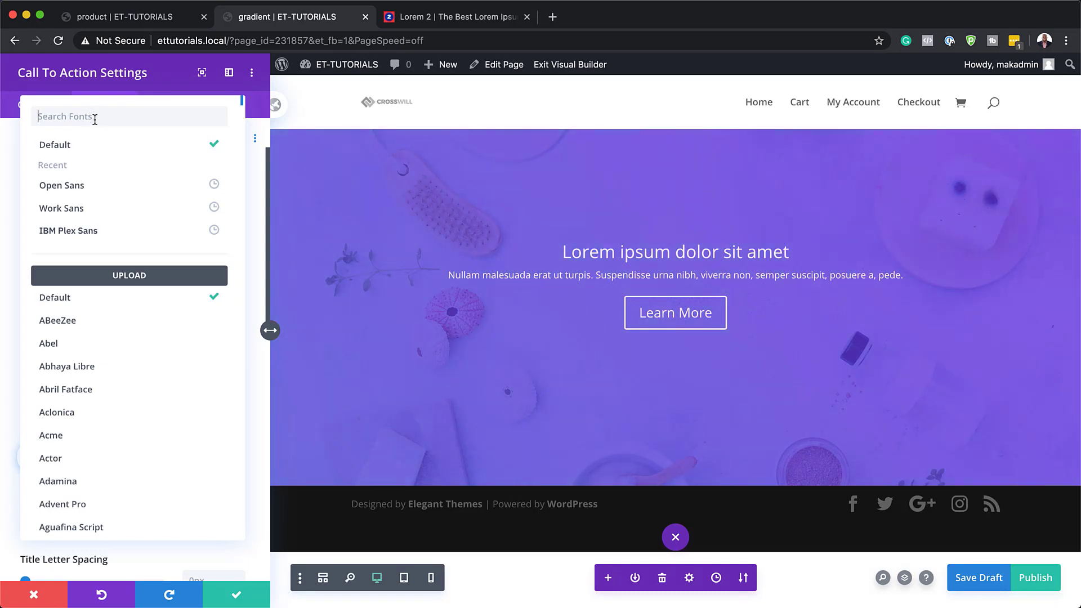
pyautogui.write('Kaushan Script')
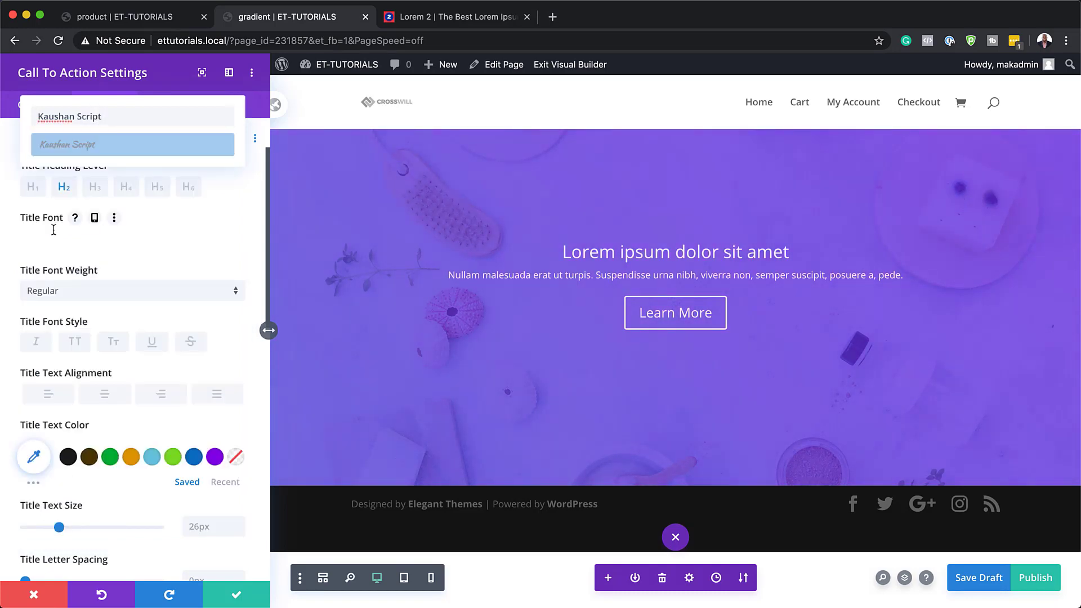
pyautogui.click(176, 231)
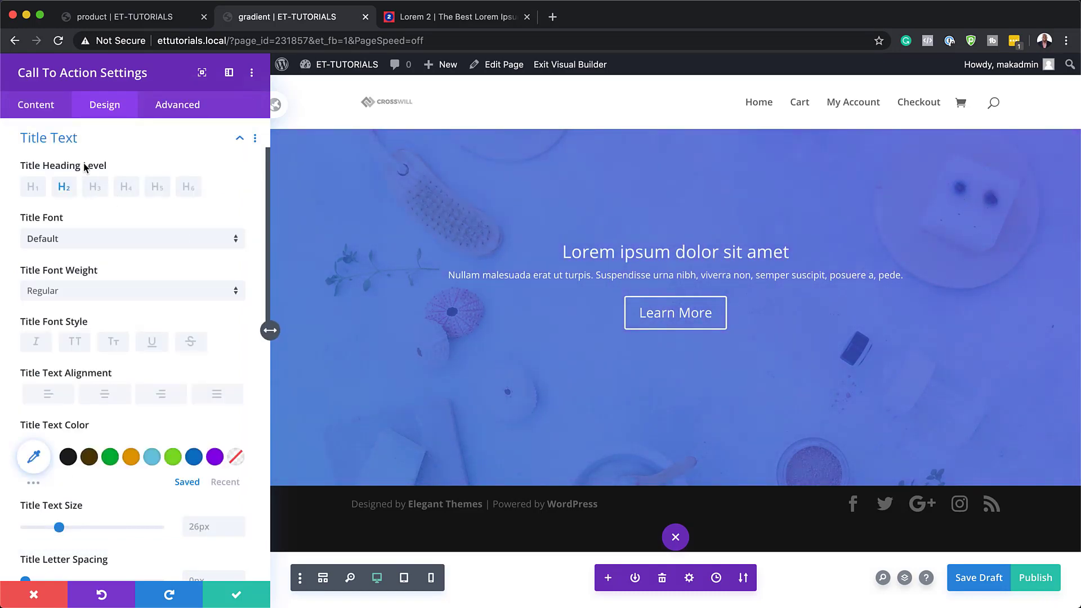
pyautogui.click(77, 238)
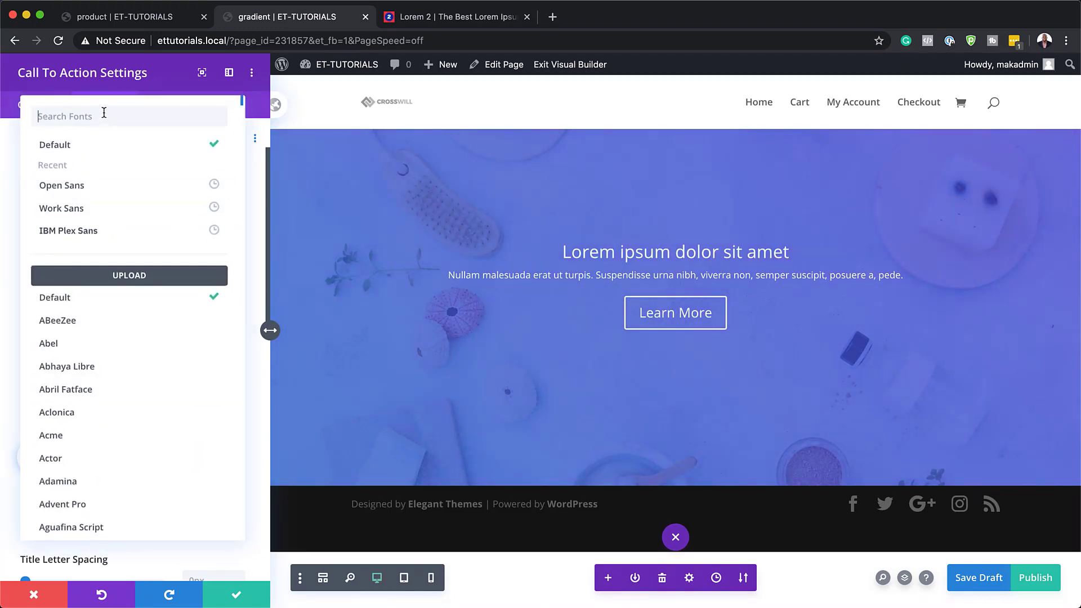
pyautogui.write('Kaushan Script')
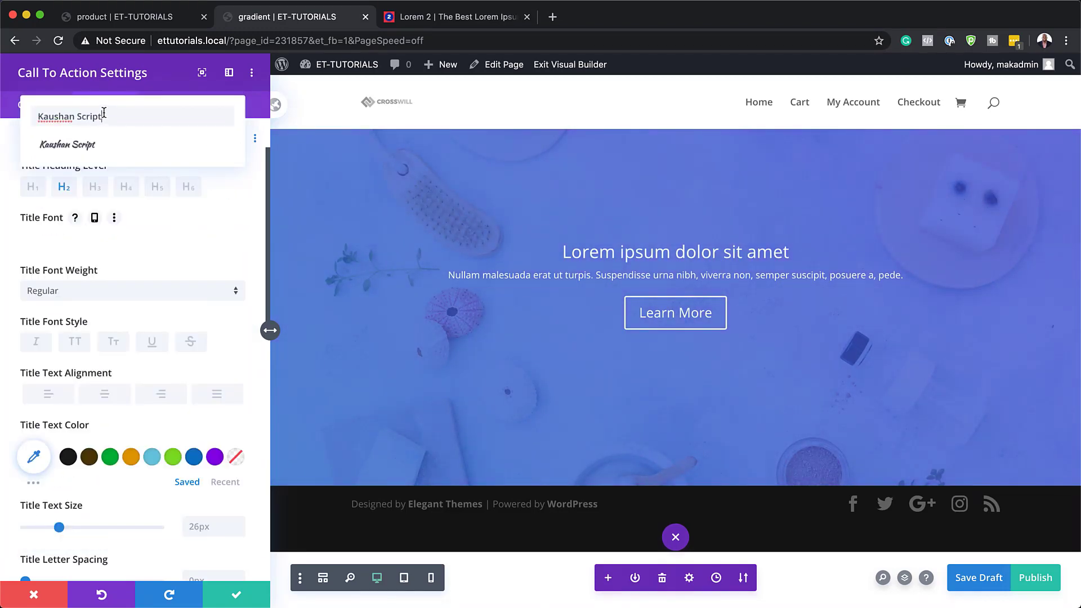
pyautogui.click(96, 145)
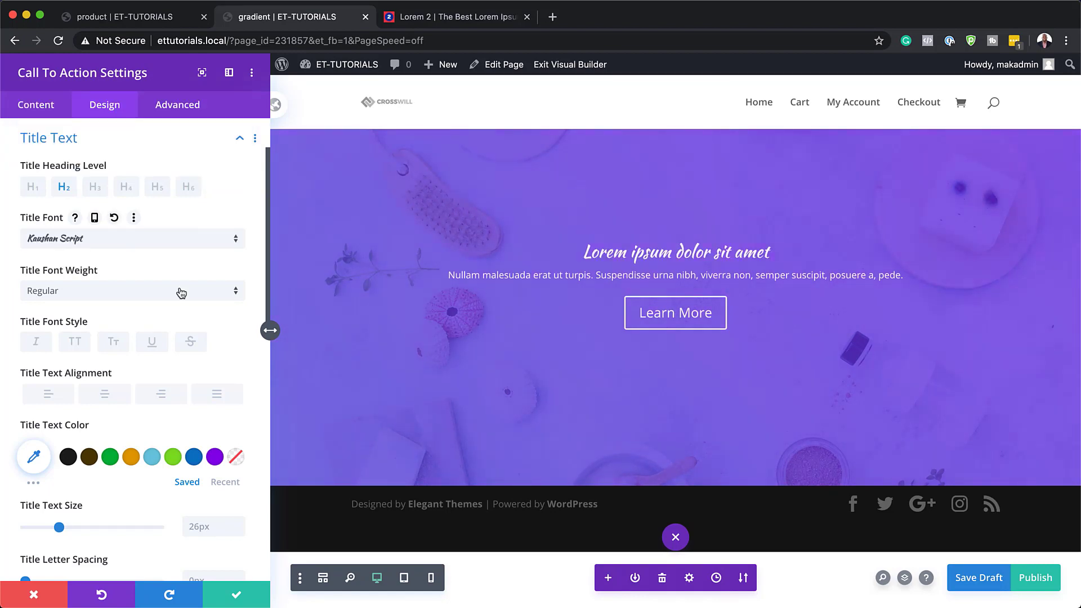
pyautogui.scroll(-1, 193, 355)
pyautogui.click(207, 479)
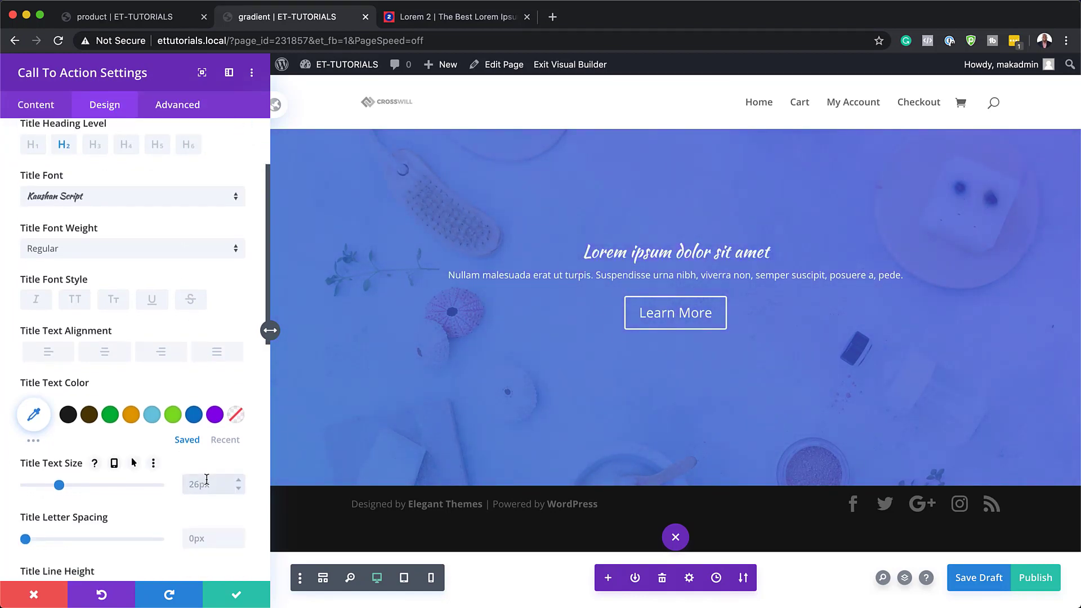
pyautogui.write('4vw')
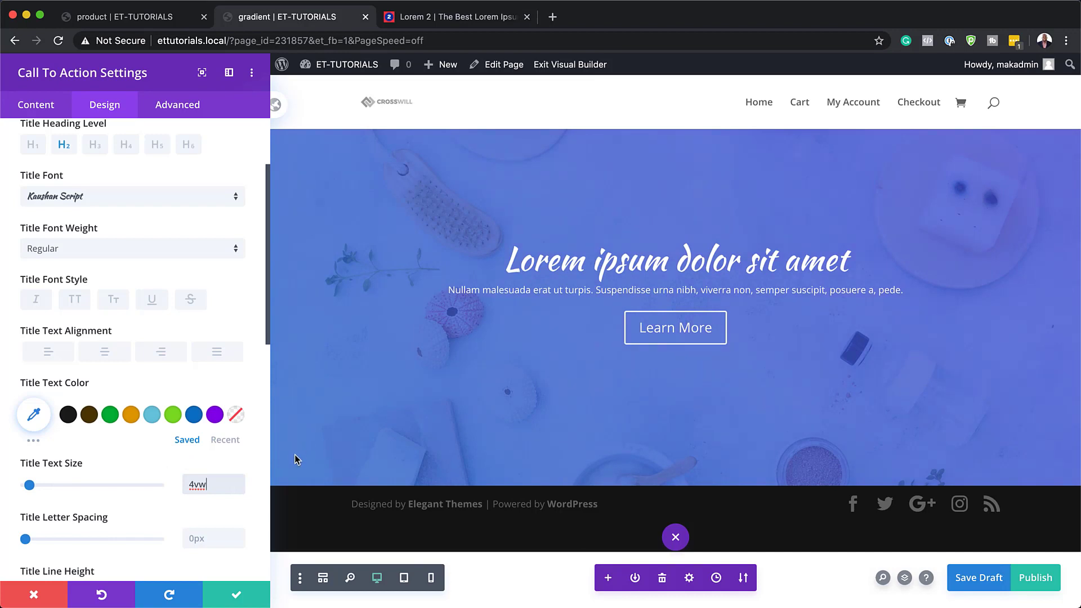
pyautogui.scroll(-4, 208, 521)
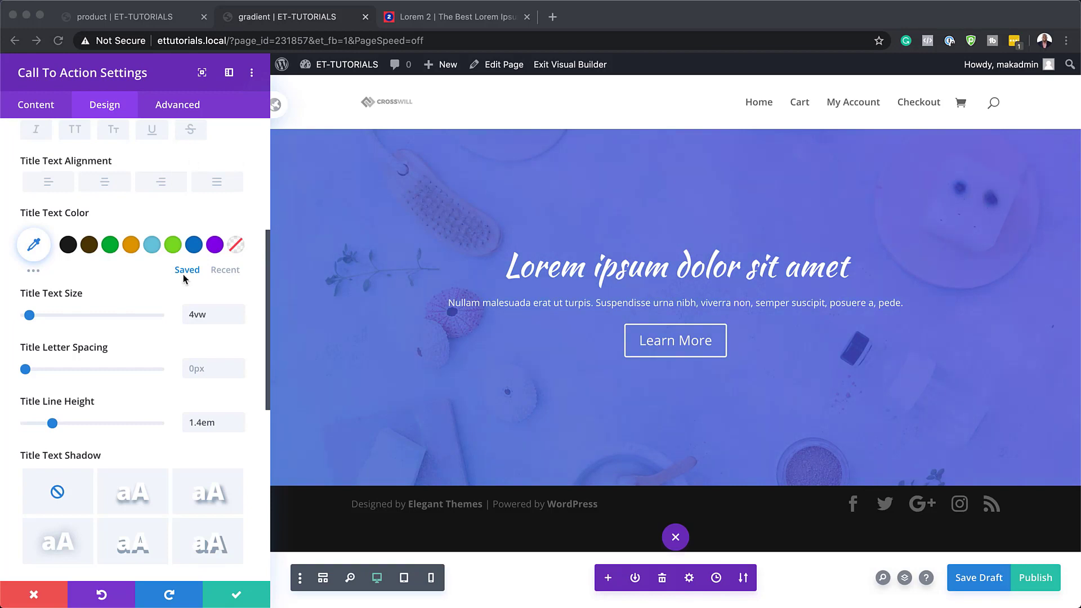
pyautogui.scroll(3, 184, 275)
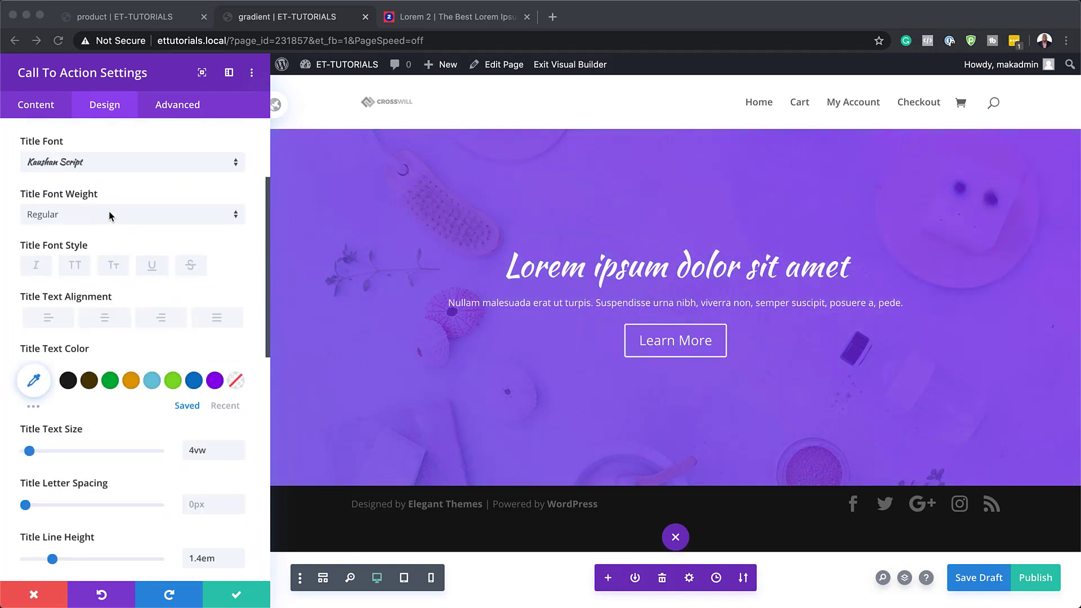
pyautogui.click(454, 304)
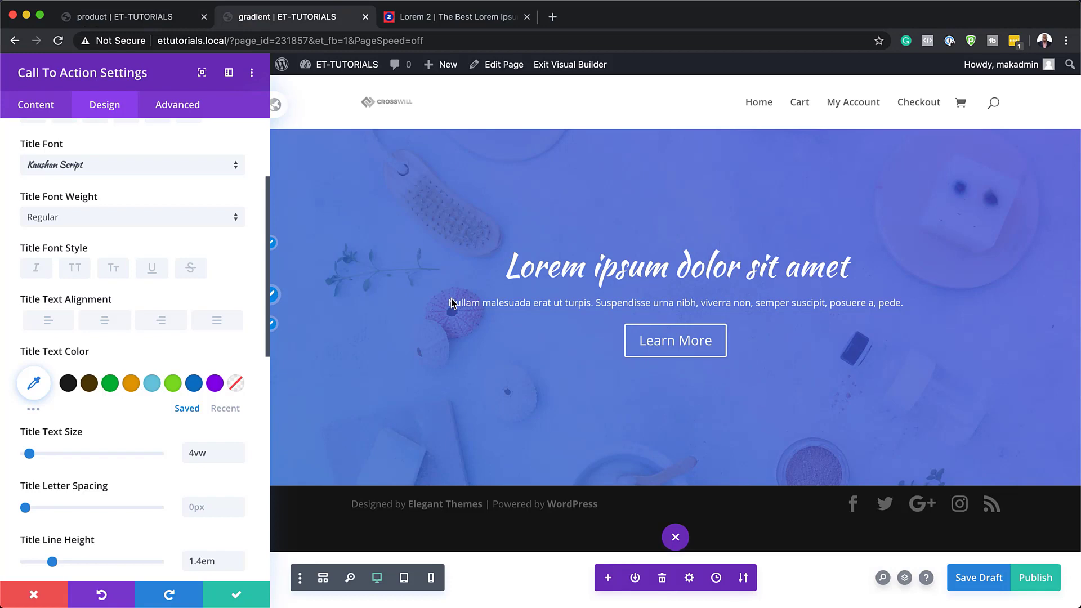
# Set the body text font to Roboto and its size to 16px
pyautogui.click(276, 297)
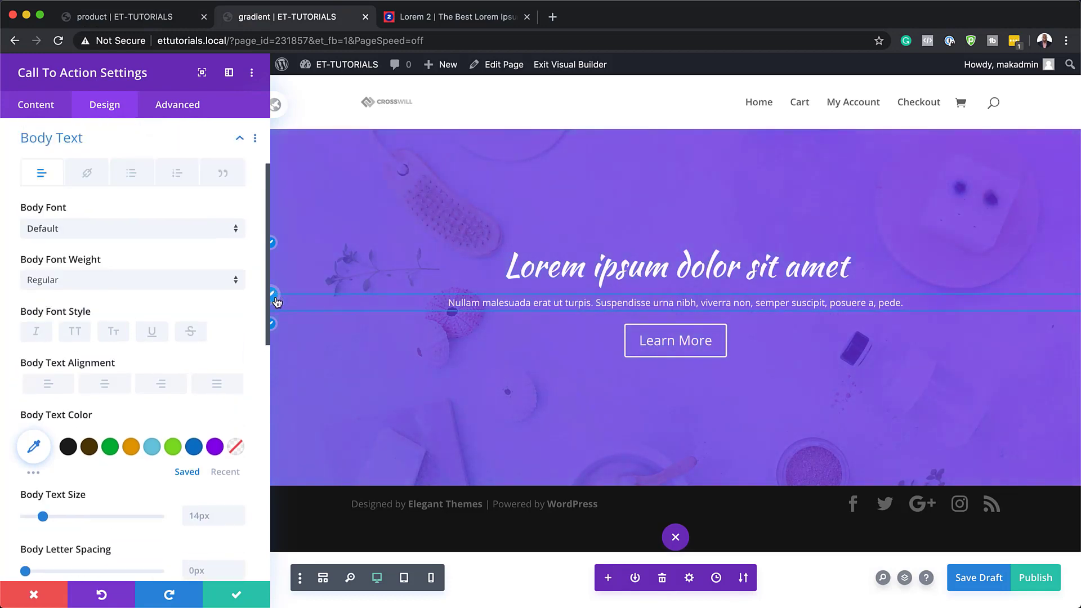
pyautogui.click(57, 229)
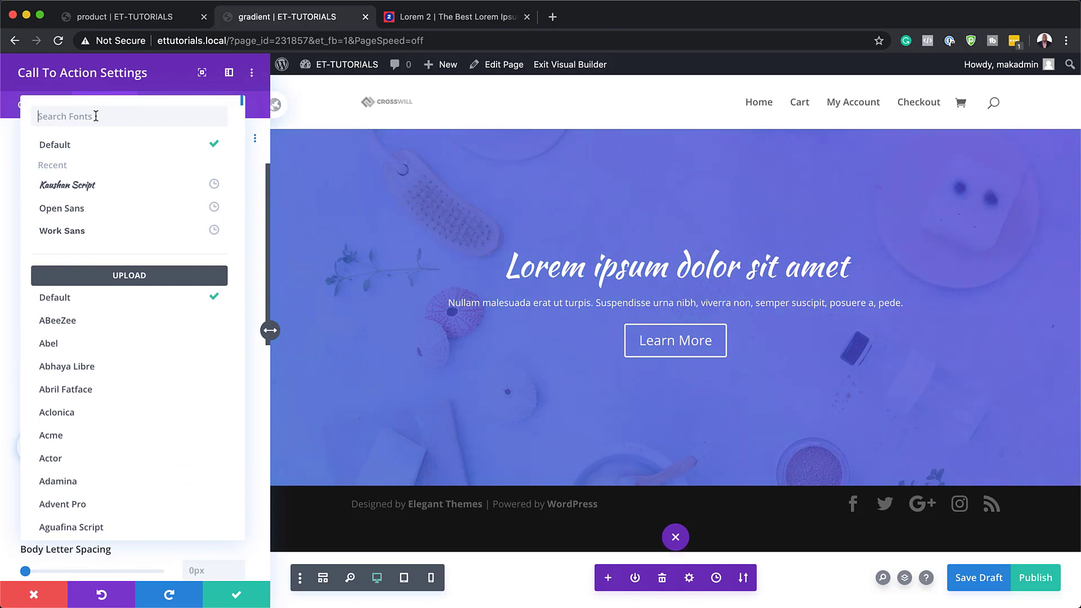
pyautogui.write('robot')
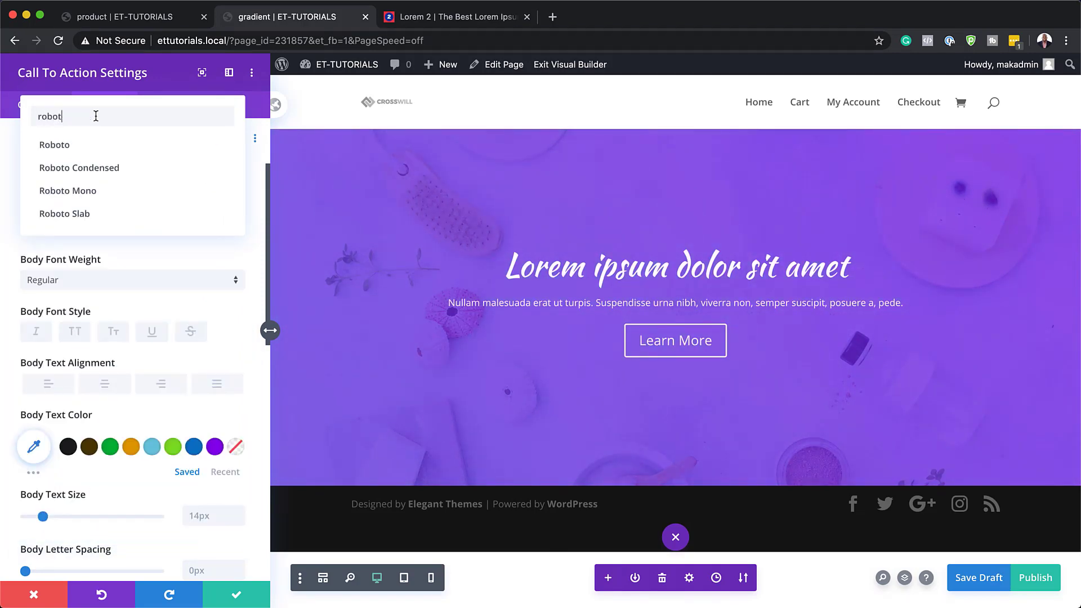
pyautogui.click(56, 145)
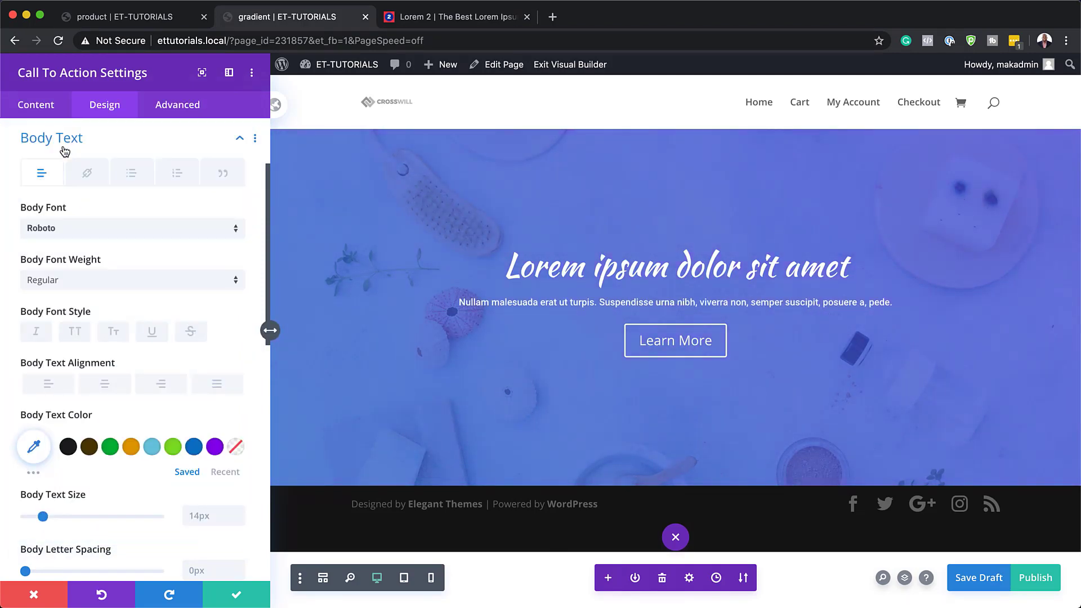
pyautogui.click(239, 512)
pyautogui.click(239, 512)
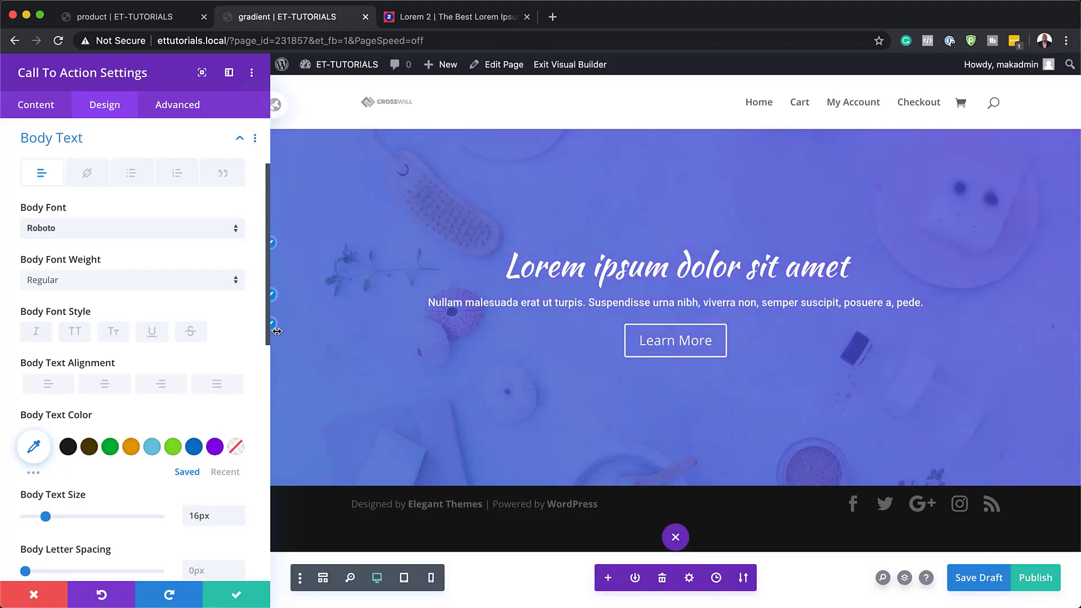
# Enable custom button styles with #555555 text and a #ffffff background
pyautogui.scroll(-10, 275, 331)
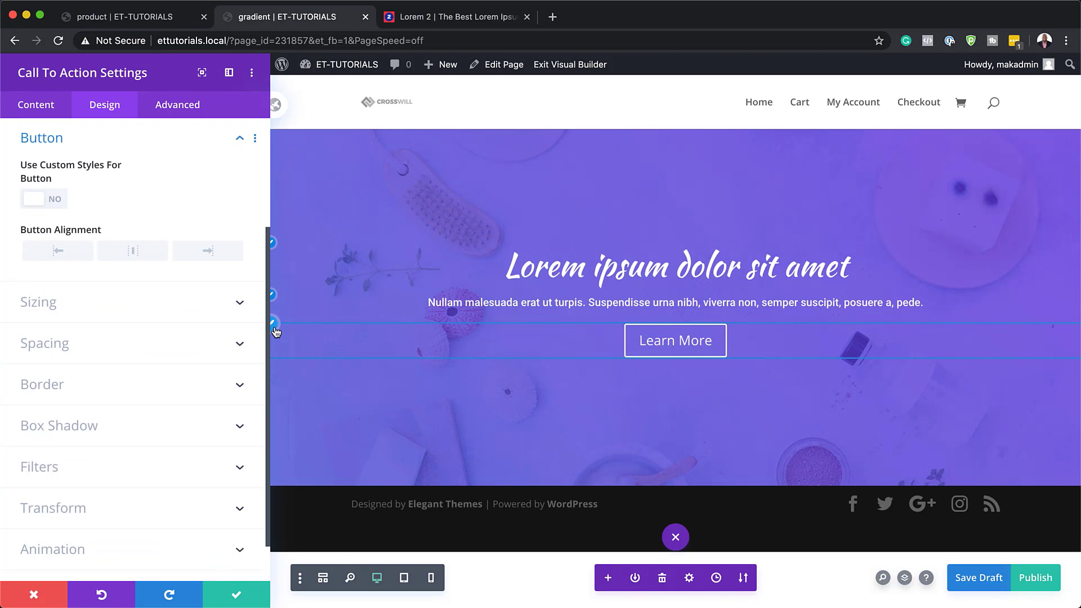
pyautogui.click(51, 201)
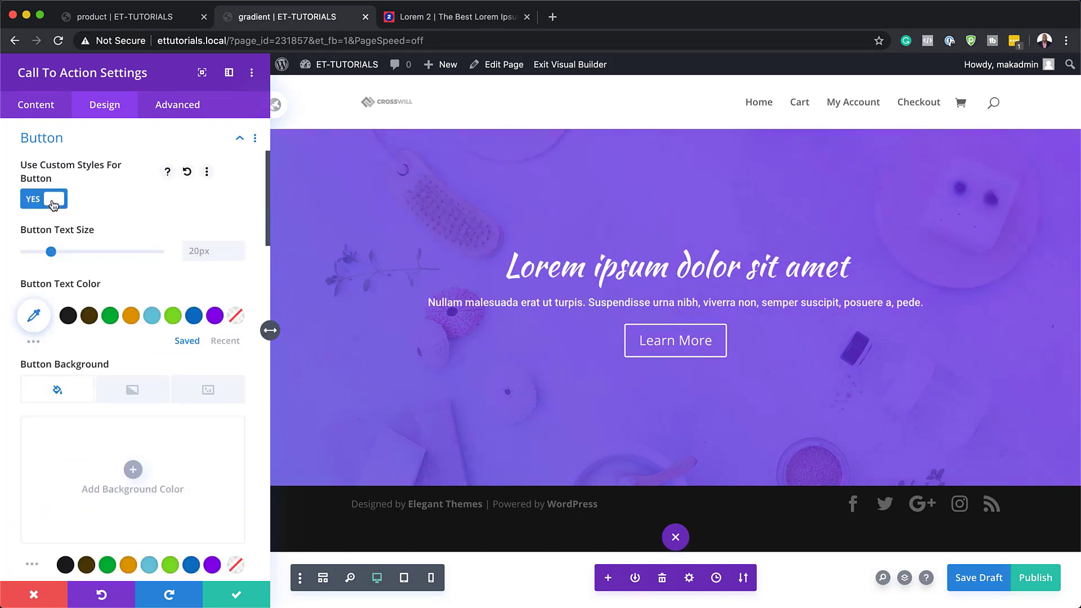
pyautogui.click(34, 315)
pyautogui.write('#555555')
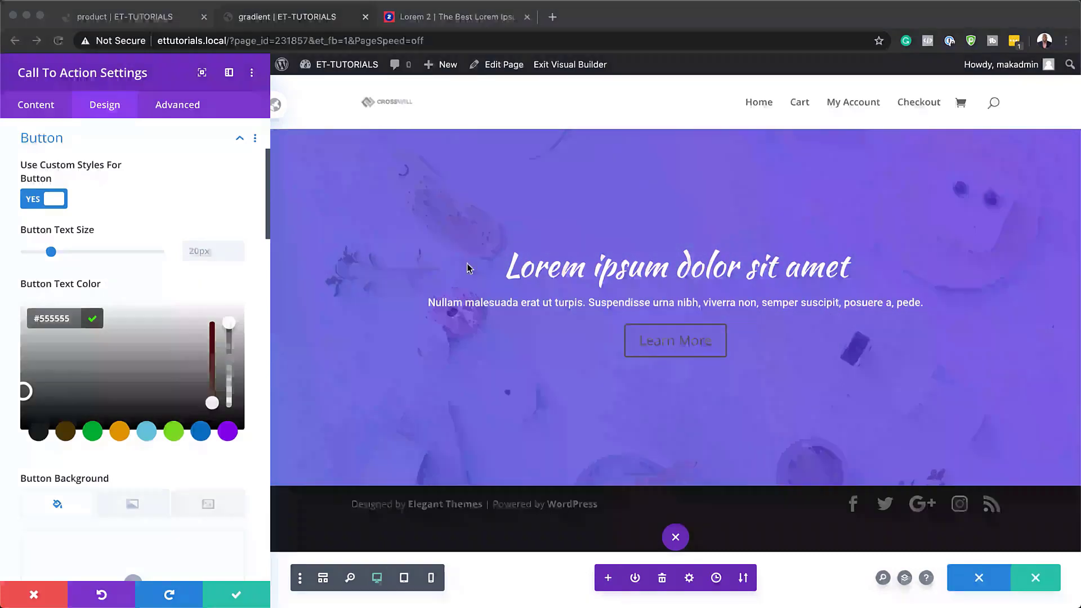
pyautogui.scroll(-3, 133, 454)
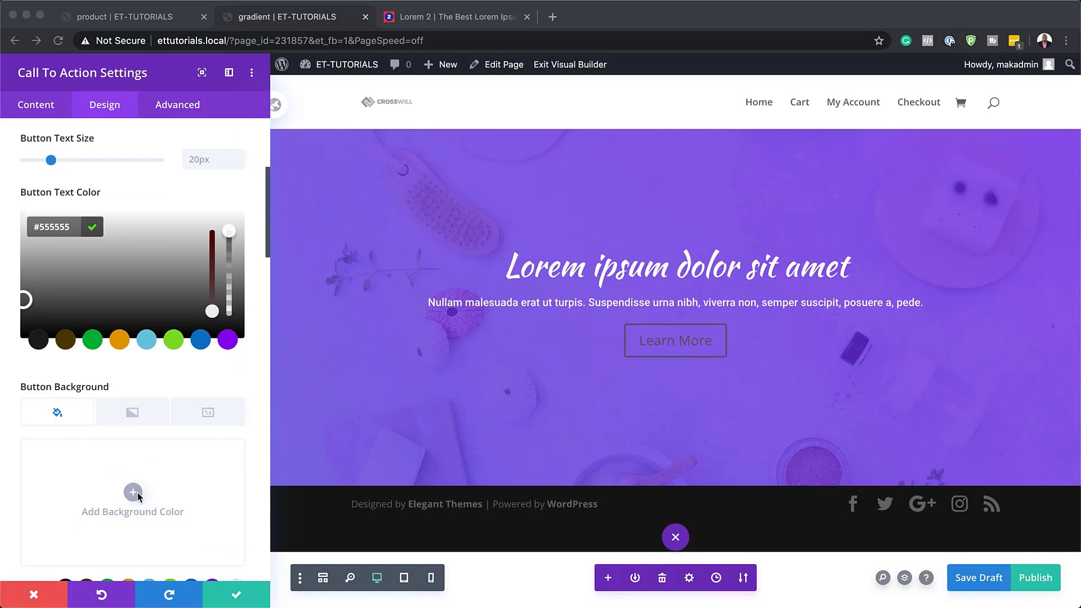
pyautogui.click(135, 494)
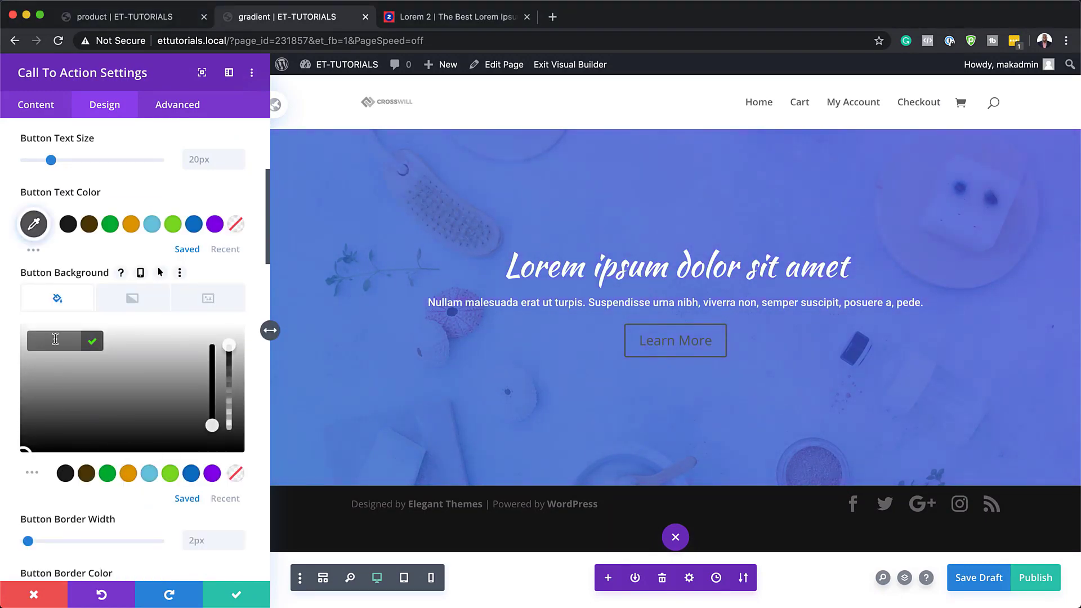
pyautogui.write('#ffffff')
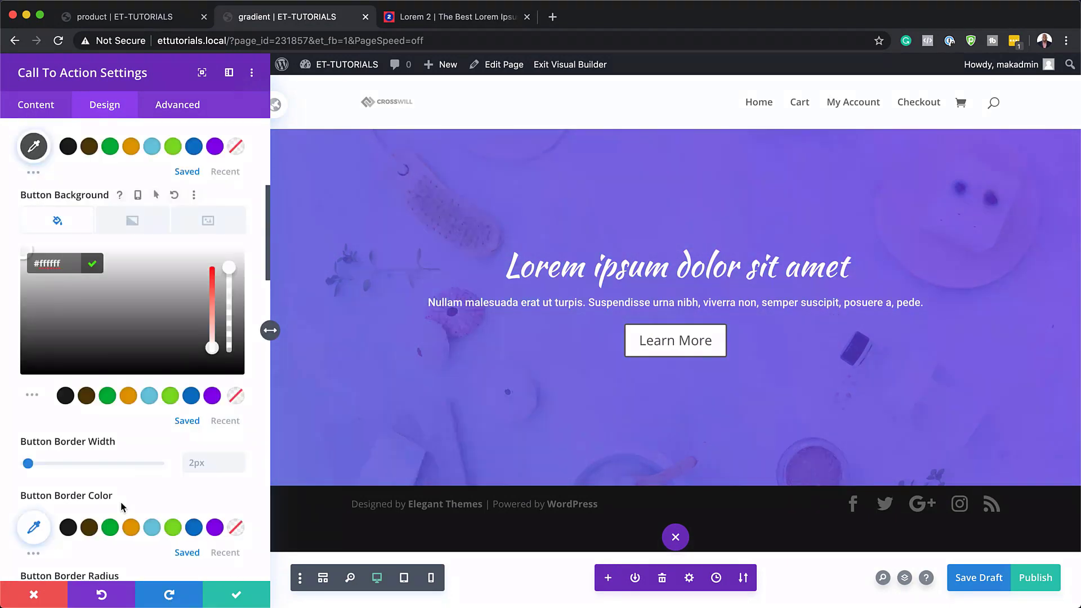
# Give the button a 0px border and 30px rounded corners
pyautogui.scroll(-3, 138, 501)
pyautogui.moveTo(26, 464); pyautogui.dragTo(8, 469)
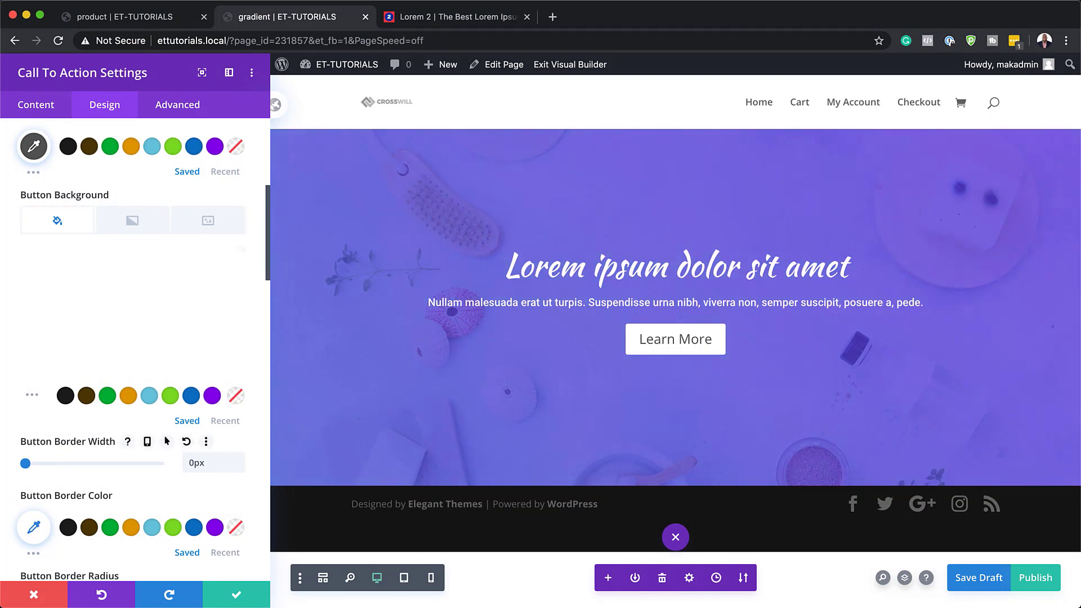
pyautogui.press('super+s')
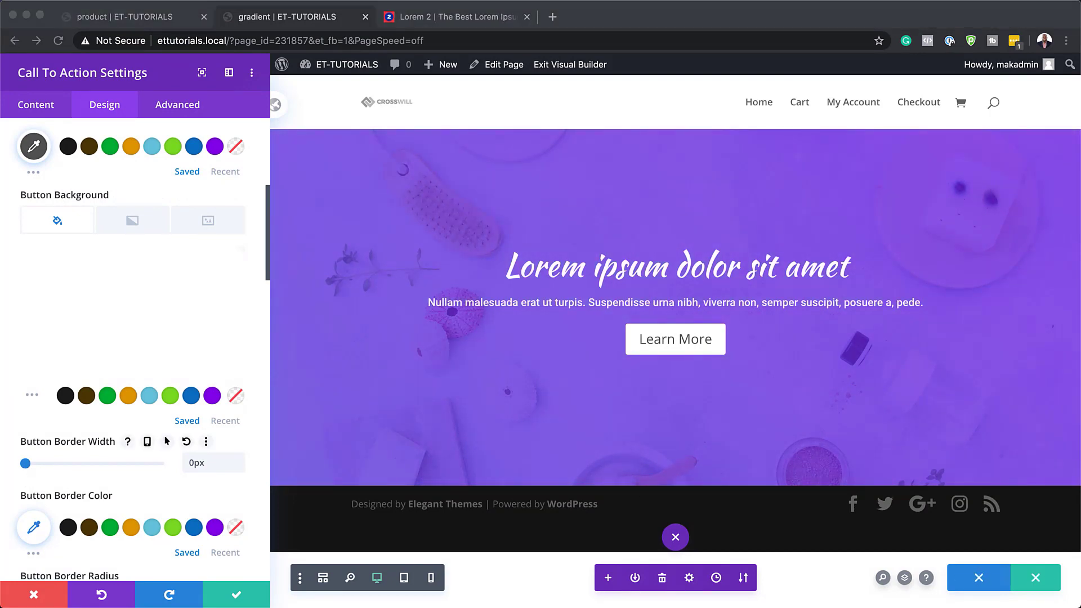
pyautogui.scroll(-3, 180, 470)
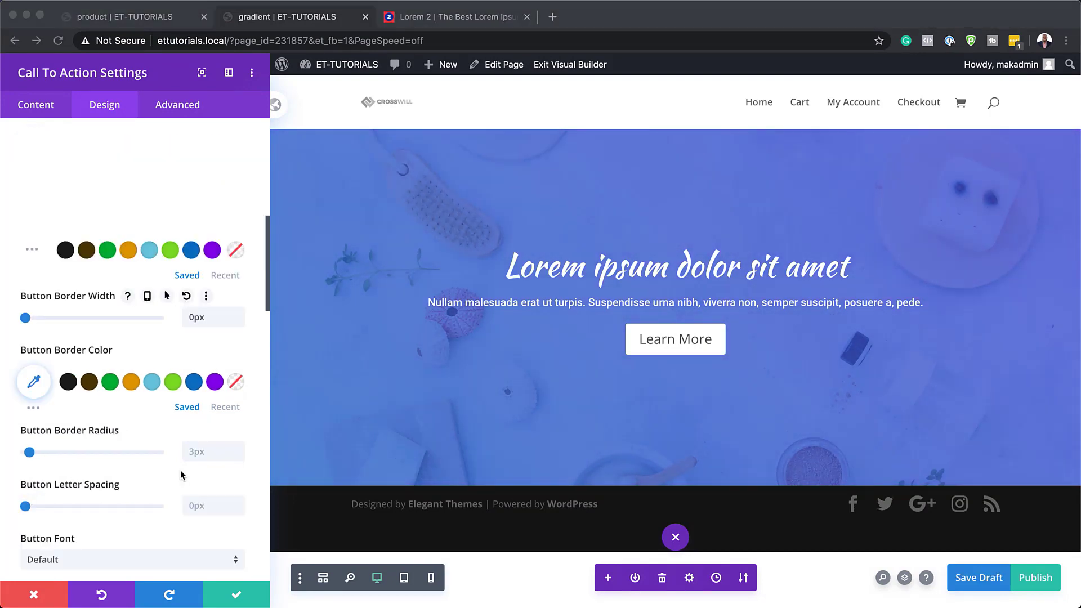
pyautogui.click(208, 448)
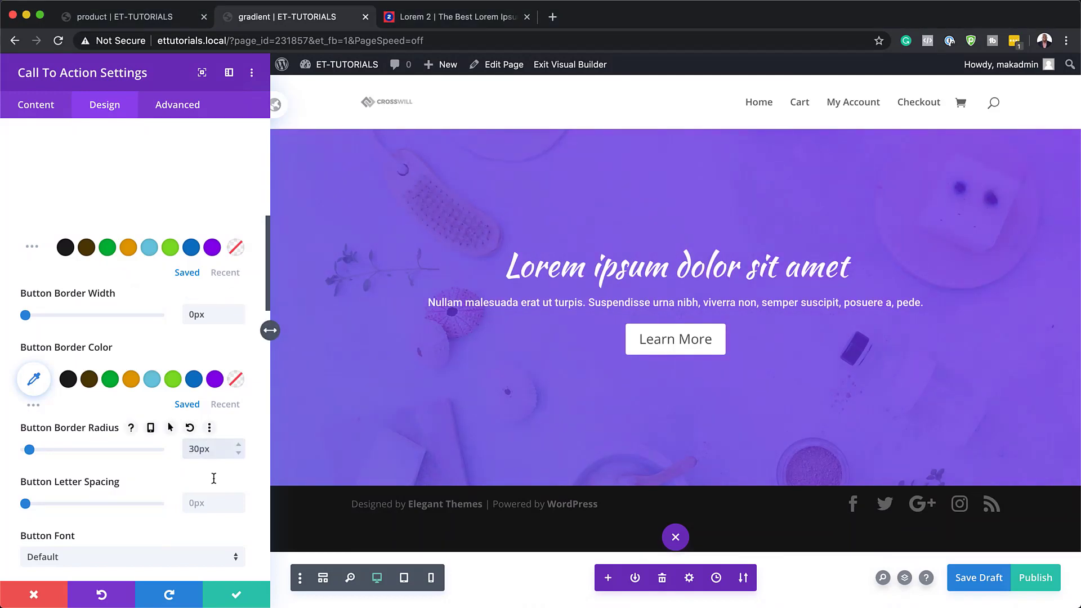
pyautogui.press('Return')
pyautogui.press('super+Tab')
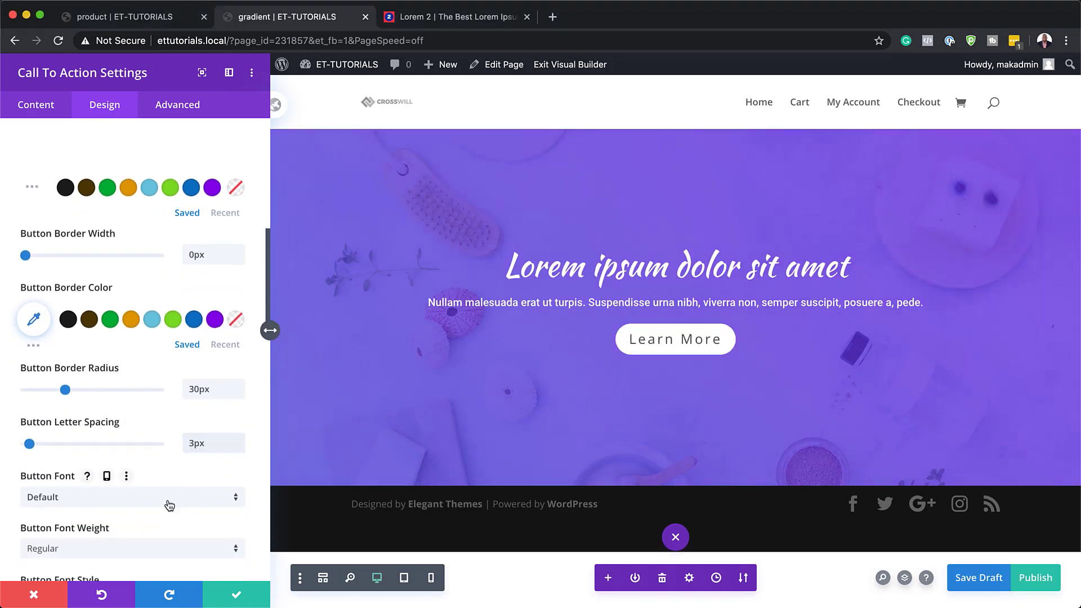
# Set the button font to Roboto Condensed in bold
pyautogui.click(169, 503)
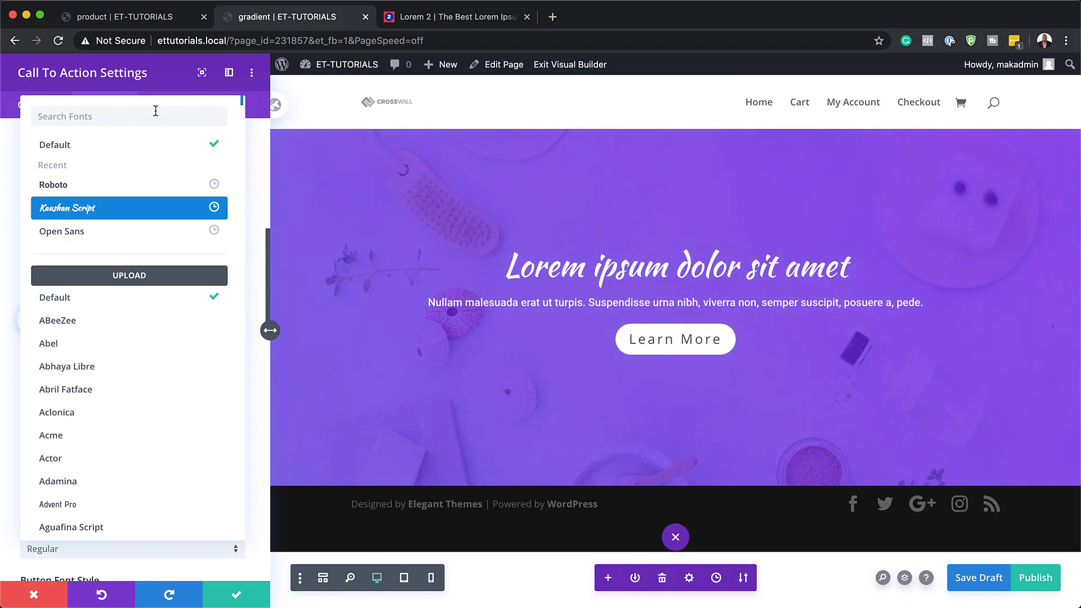
pyautogui.write('robo')
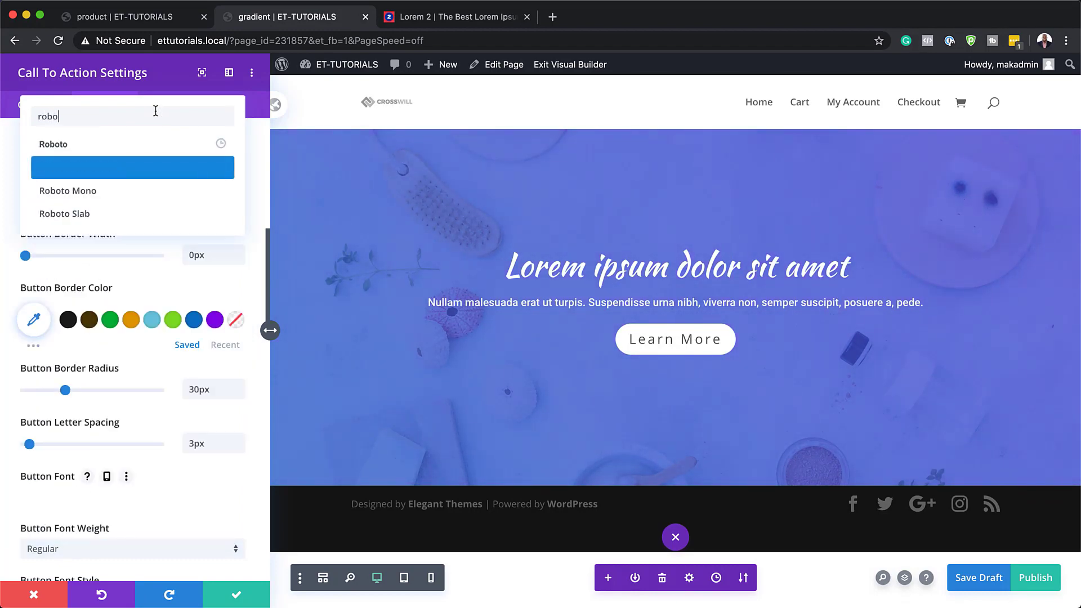
pyautogui.click(59, 169)
pyautogui.scroll(-1, 160, 510)
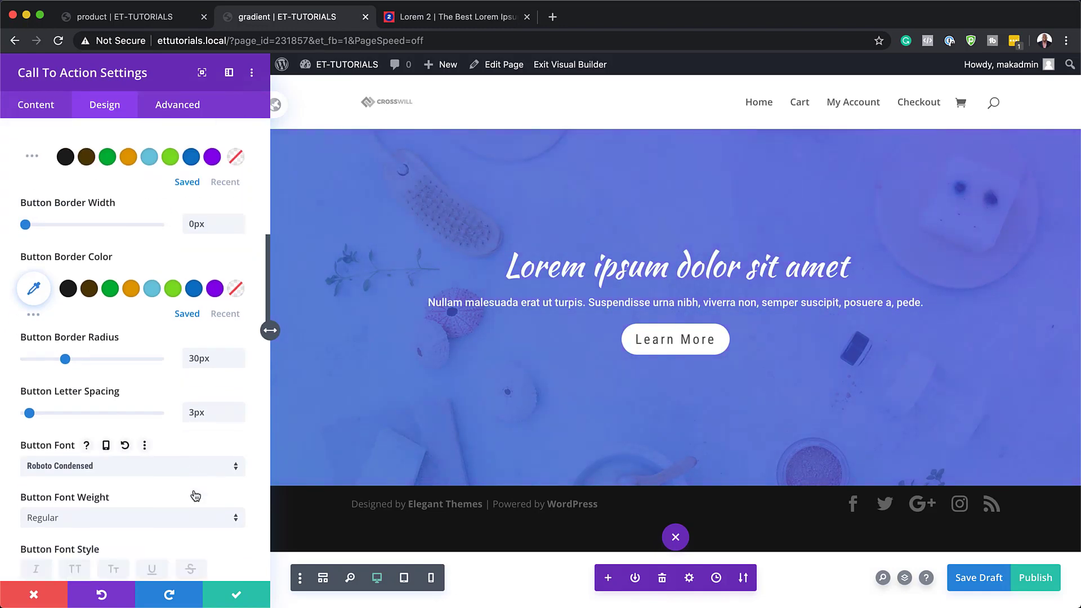
pyautogui.click(157, 517)
pyautogui.click(139, 518)
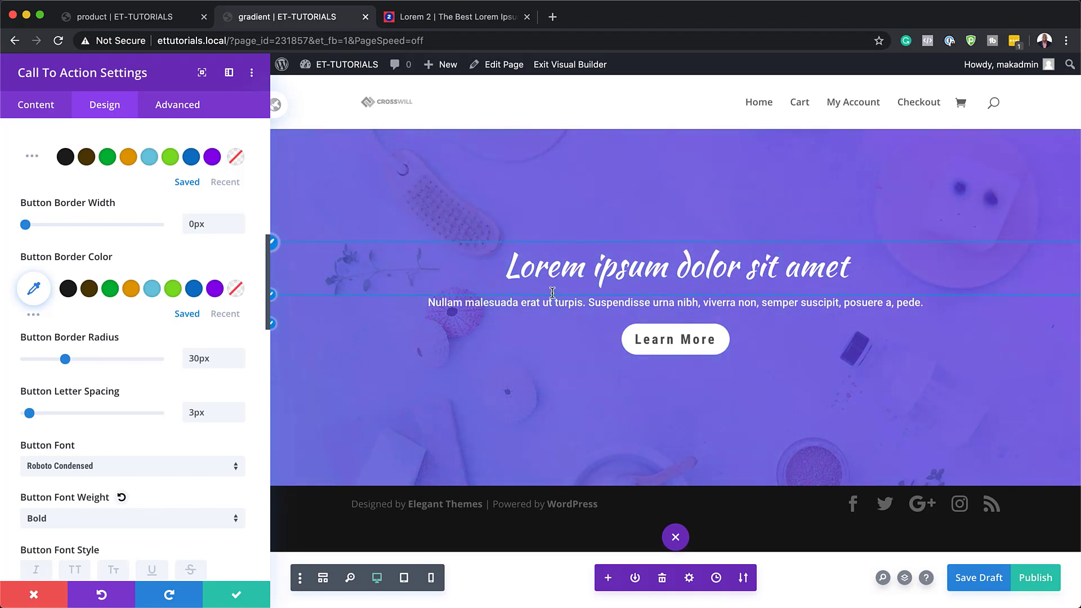
# Save and close the Call To Action settings to reveal the finished gradient banner
pyautogui.click(241, 596)
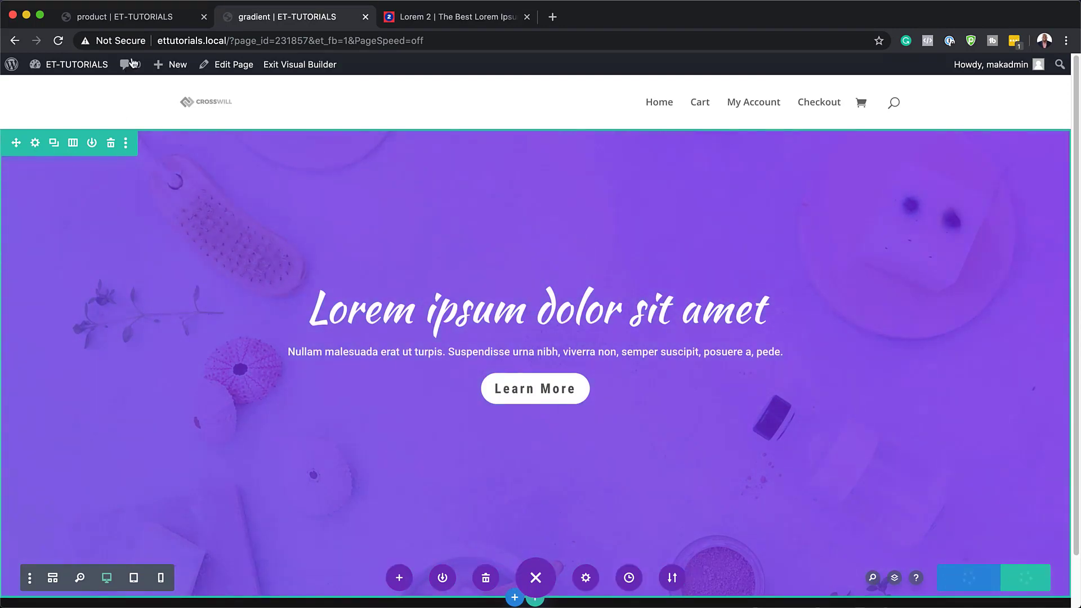
# Switch to the product page tab to view its gradient animation hero
pyautogui.click(140, 19)
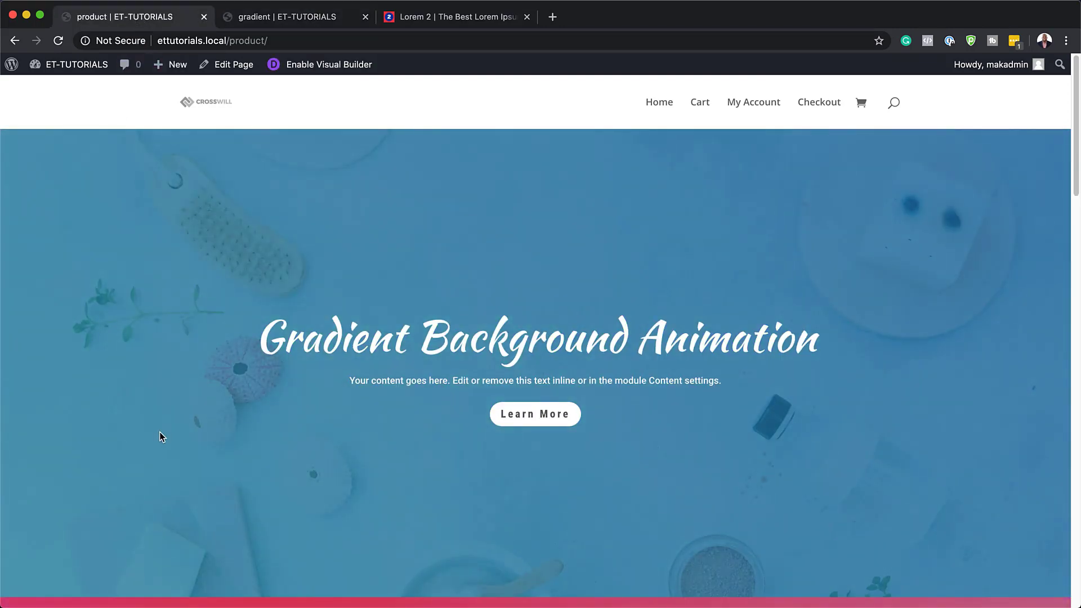